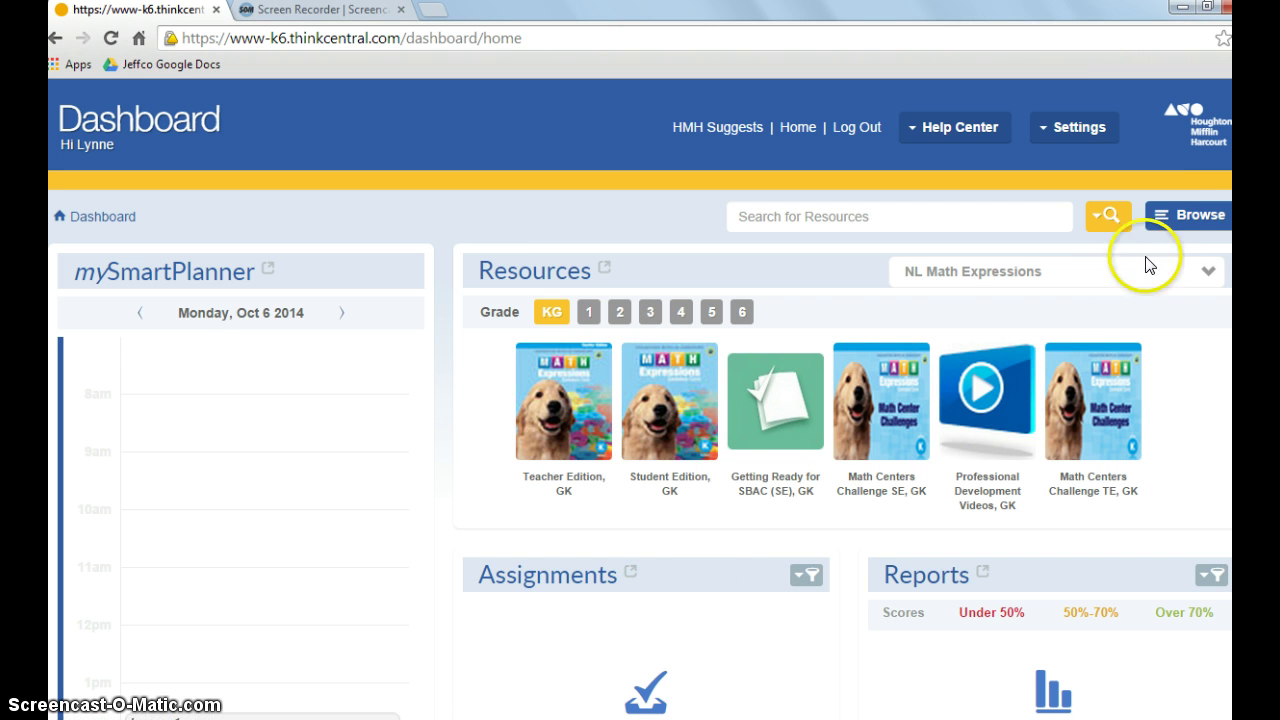
- Browse to the NL Math Expressions Grade 4 program and expand its Program Structure to list Units 1–7
{"action": "left_click", "coordinate": [1182, 214]}
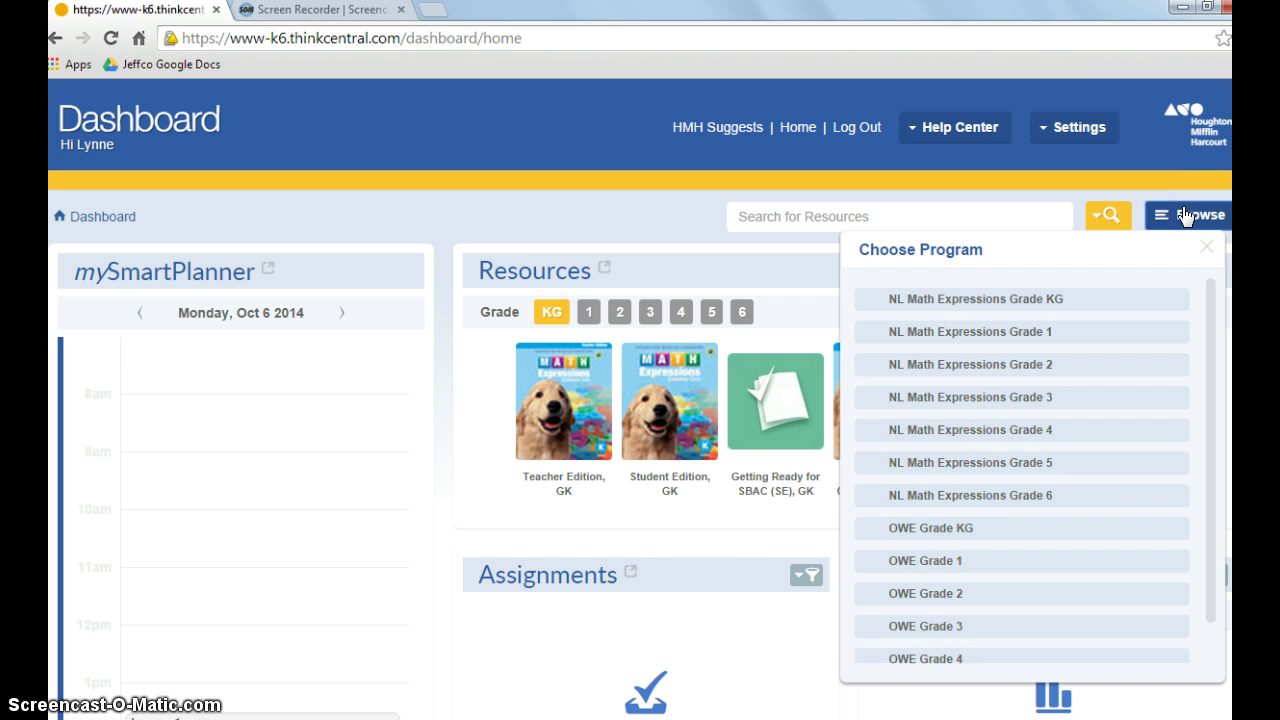
{"action": "left_click", "coordinate": [1050, 429]}
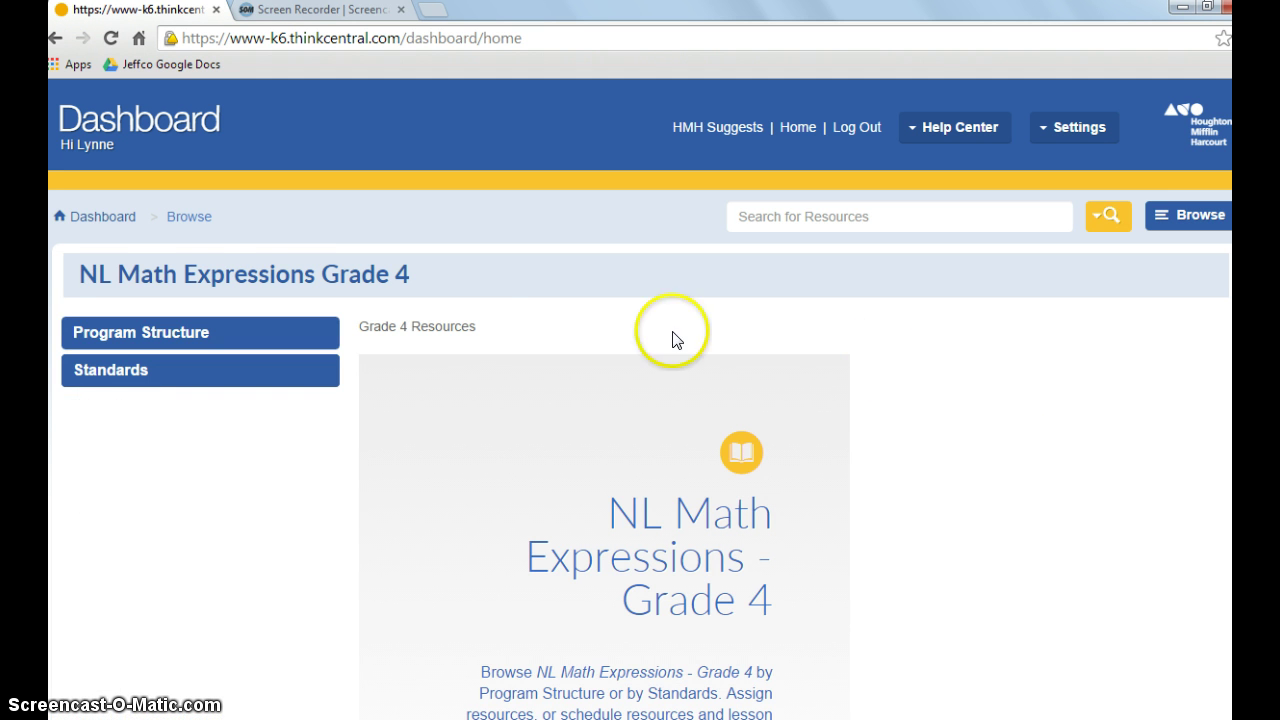
{"action": "left_click", "coordinate": [180, 336]}
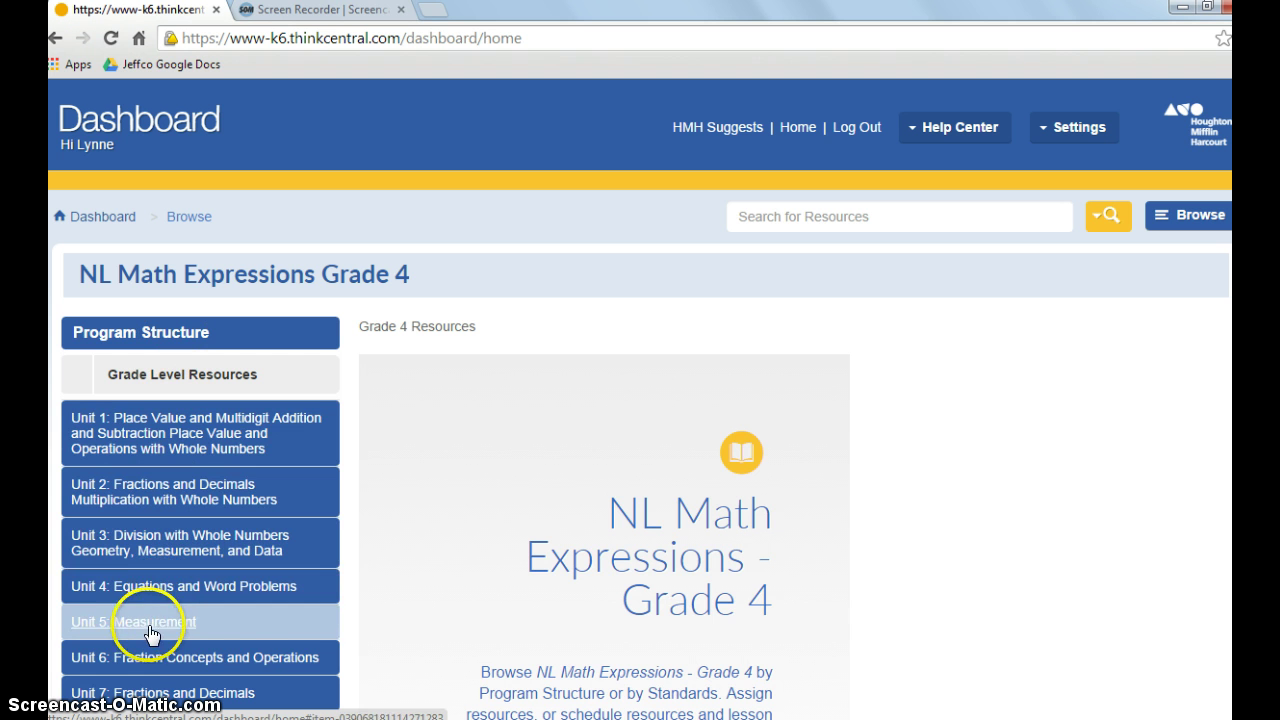
- Open Unit 2 and expand its Unit-Level Resources to reveal the Unit 2 Test Form A assessment
{"action": "left_click", "coordinate": [213, 494]}
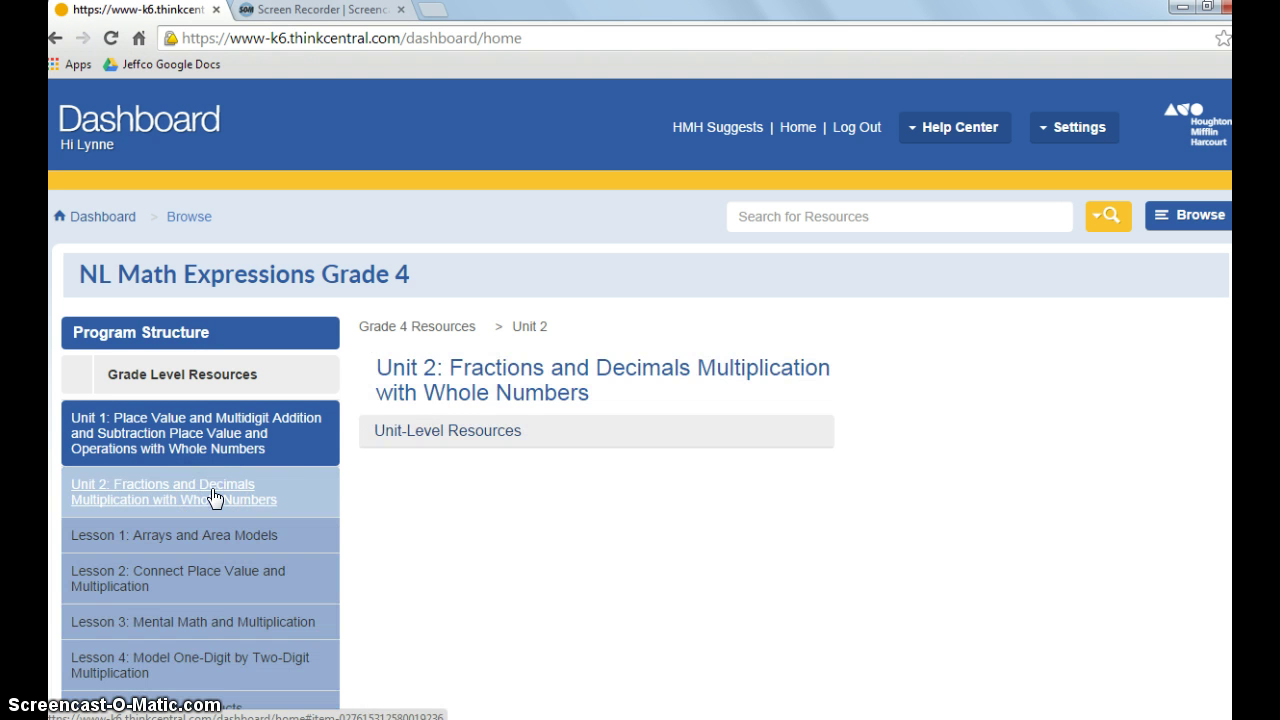
{"action": "left_click", "coordinate": [430, 432]}
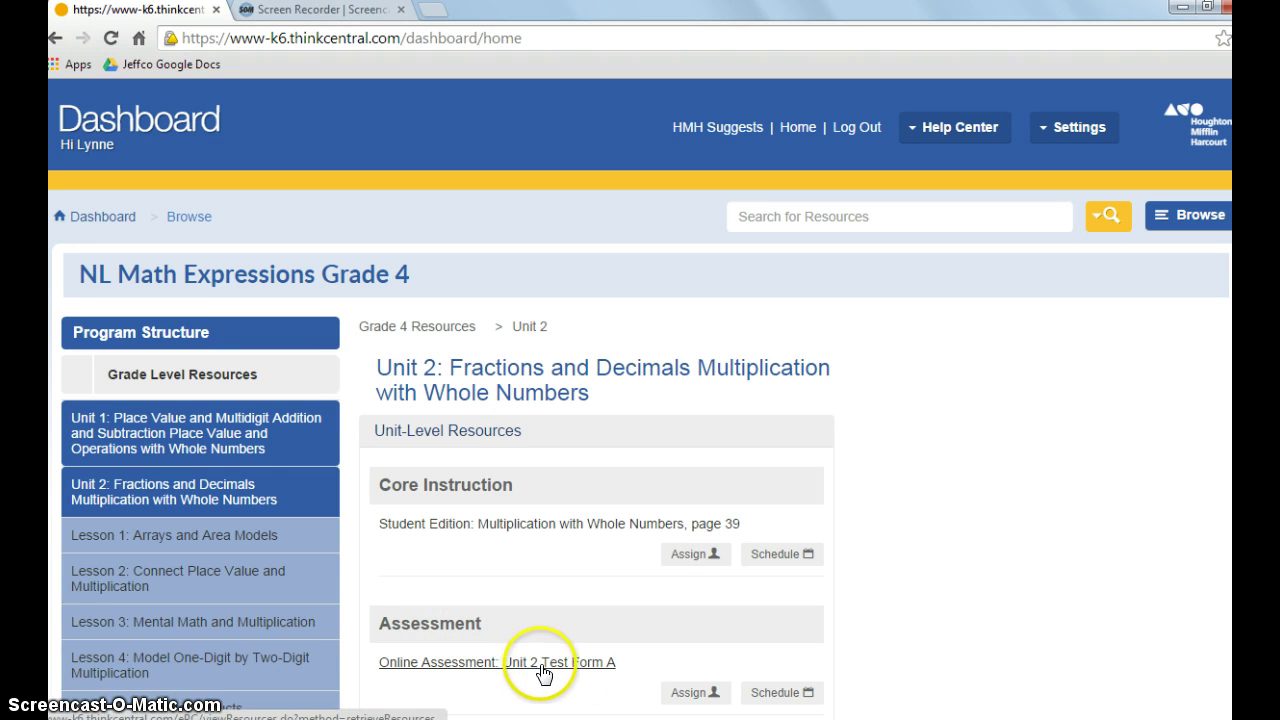
- Start assigning the Unit 2 Test Form A assessment, naming it 'Assessment Unit 2'
{"action": "left_click", "coordinate": [688, 694]}
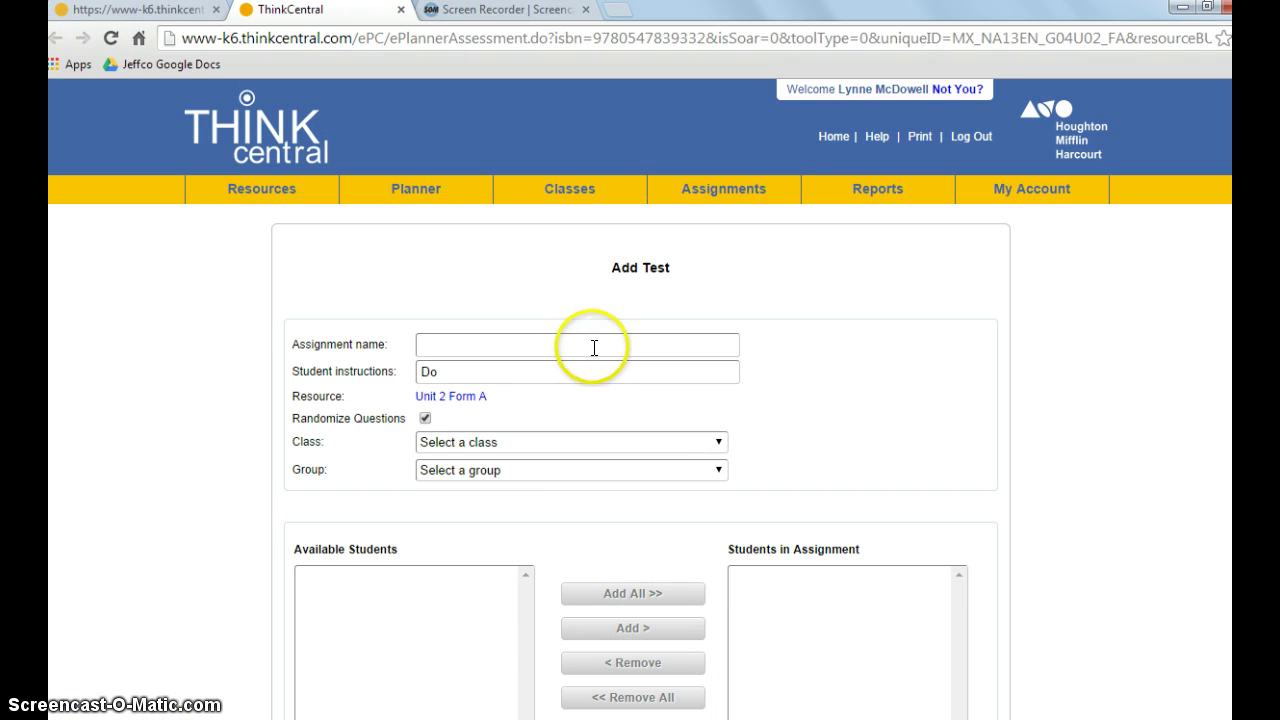
{"action": "left_click", "coordinate": [592, 345]}
{"action": "type", "text": "Ass"}
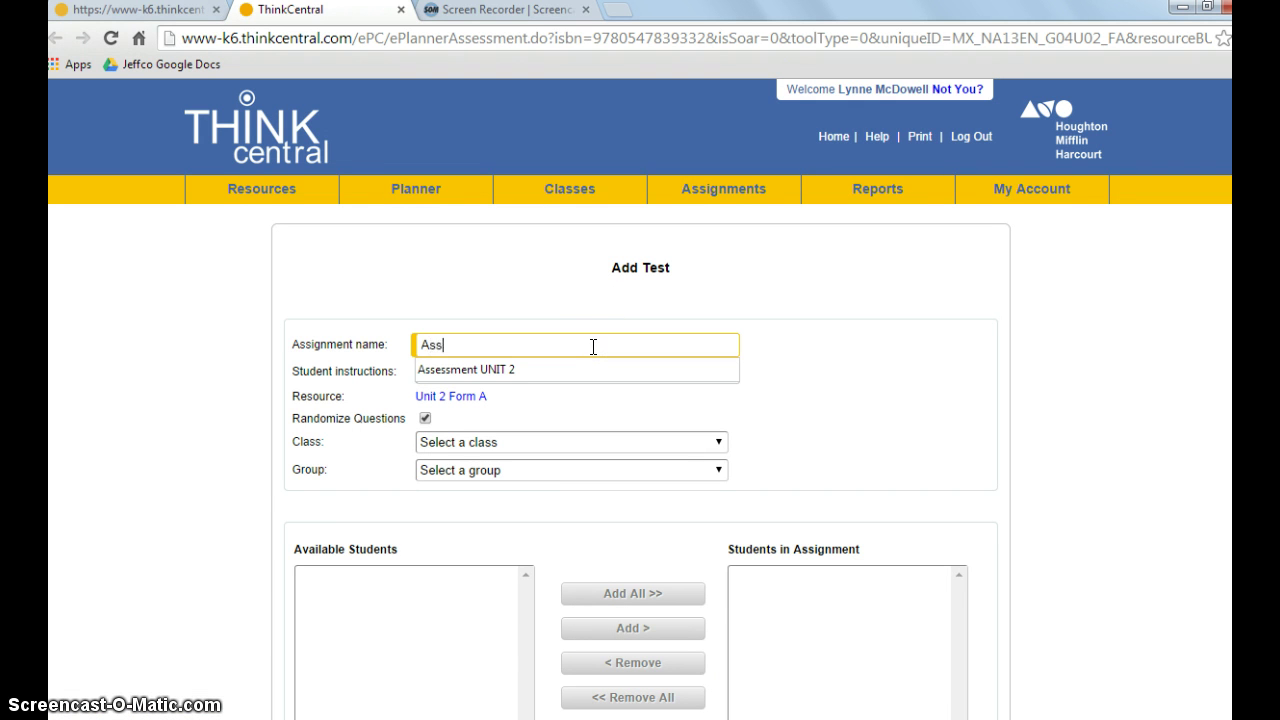
{"action": "type", "text": "essment Unit 2"}
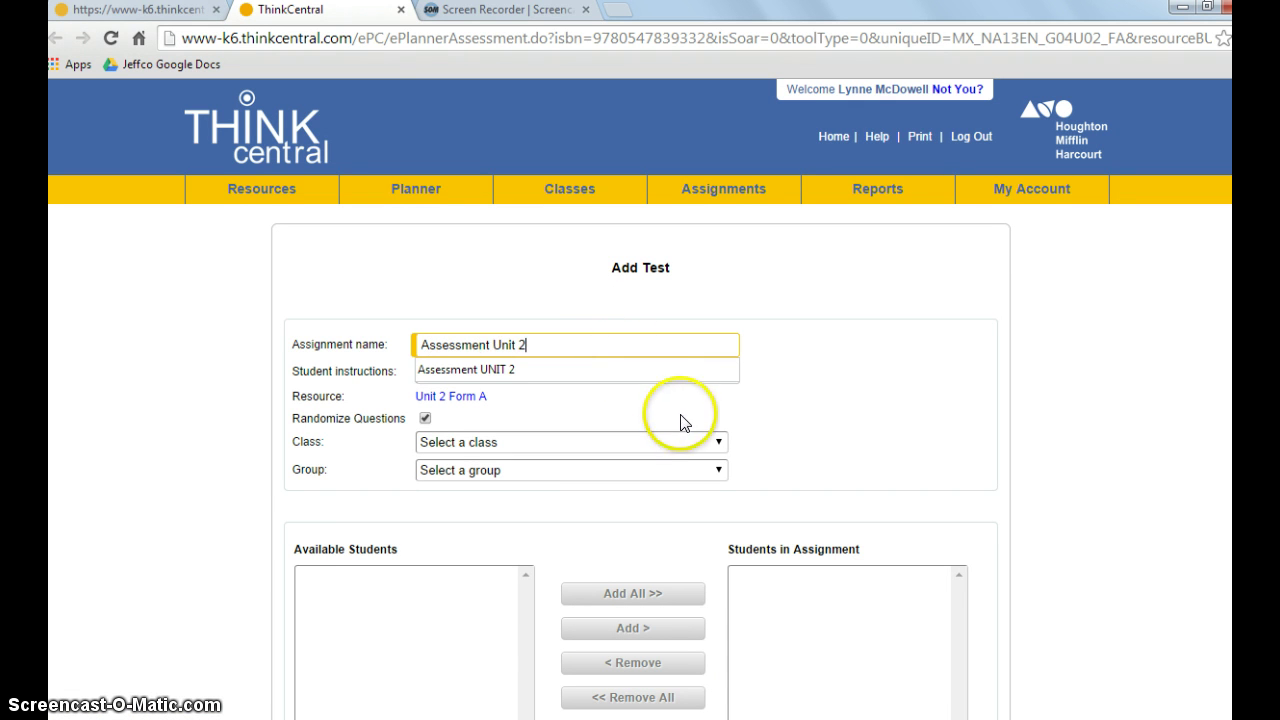
- Choose the teacher's class for the test, leaving the group unselected
{"action": "left_click", "coordinate": [720, 449]}
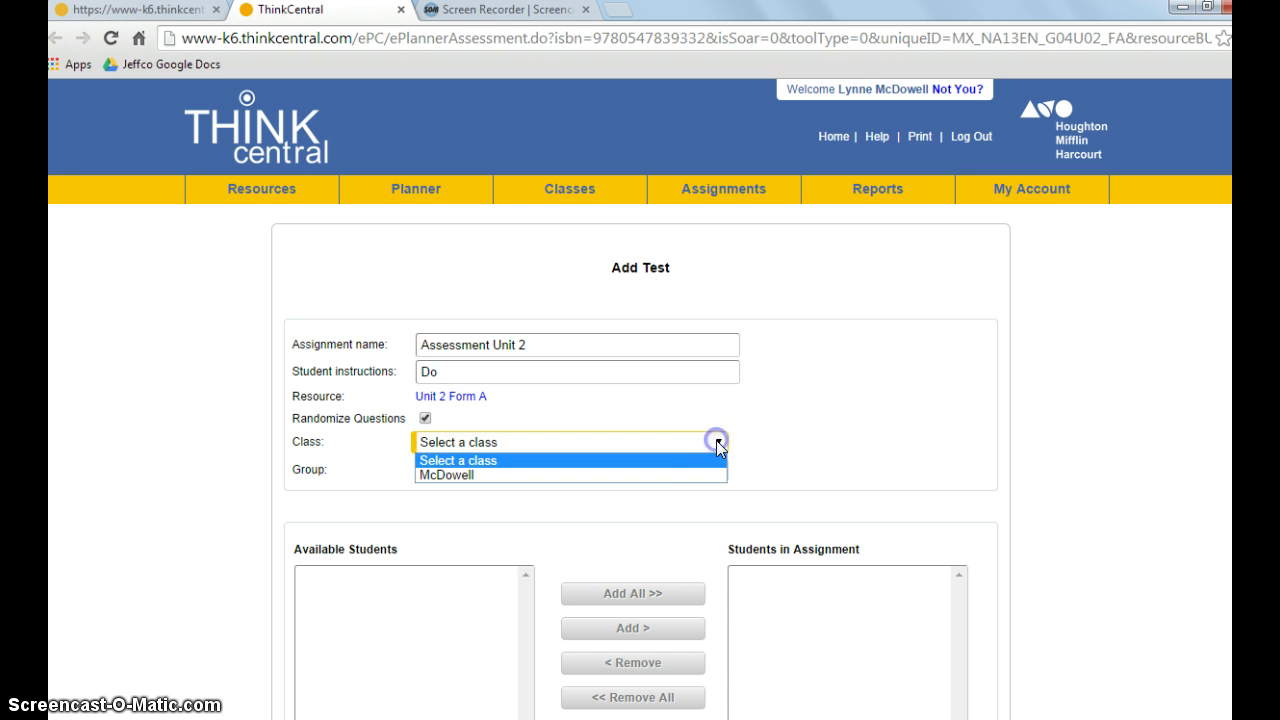
{"action": "left_click", "coordinate": [693, 474]}
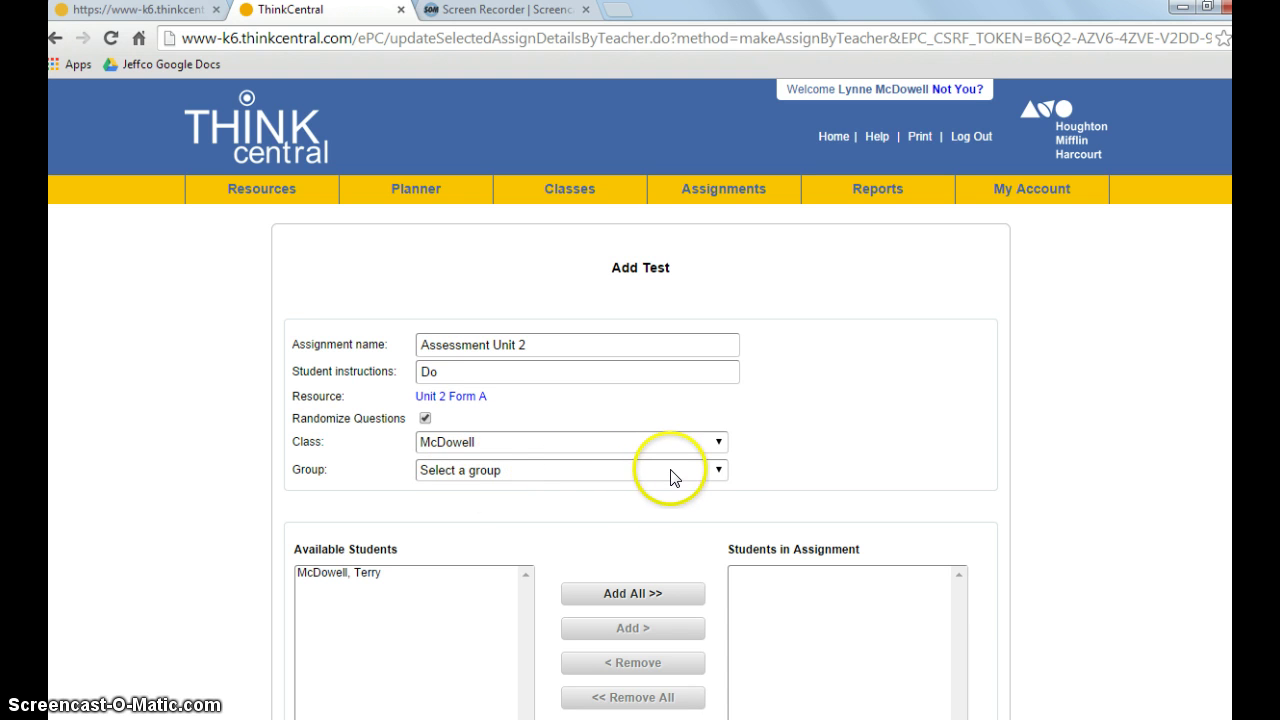
{"action": "left_click", "coordinate": [718, 472]}
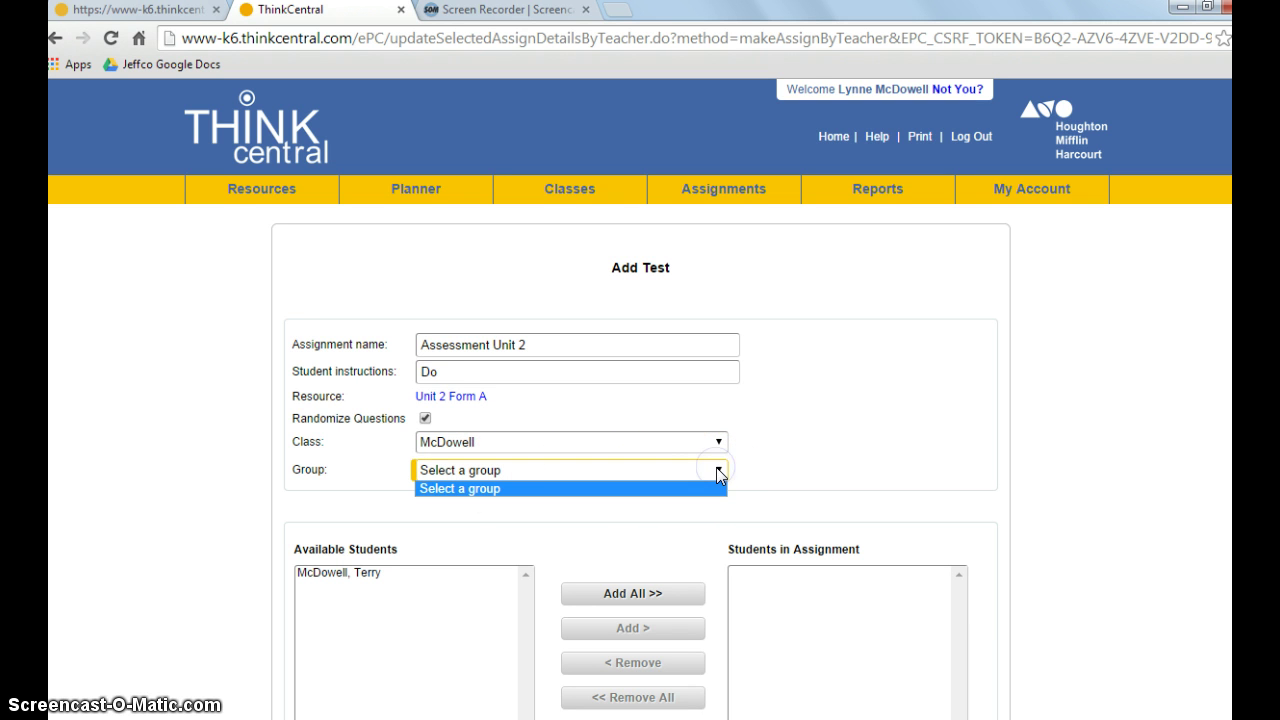
{"action": "left_click", "coordinate": [717, 470]}
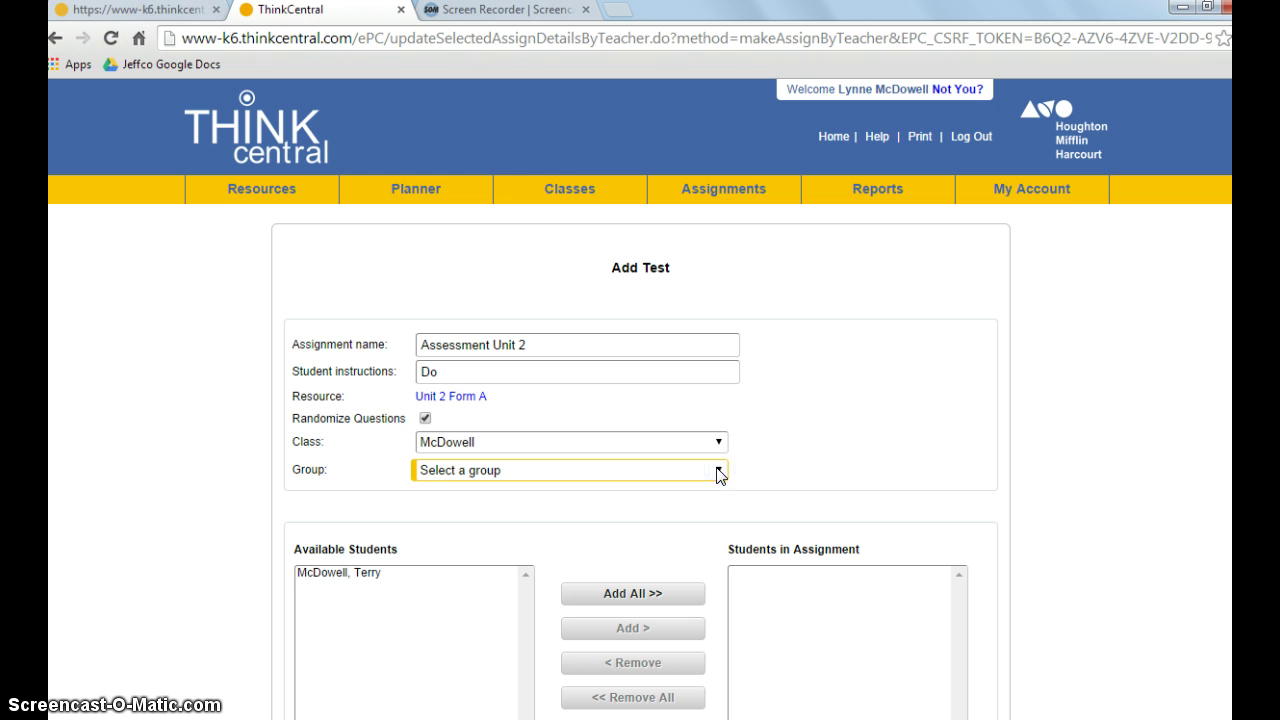
- Move the class's only student from Available Students into the assignment, then review the assessment settings
{"action": "left_click", "coordinate": [351, 576]}
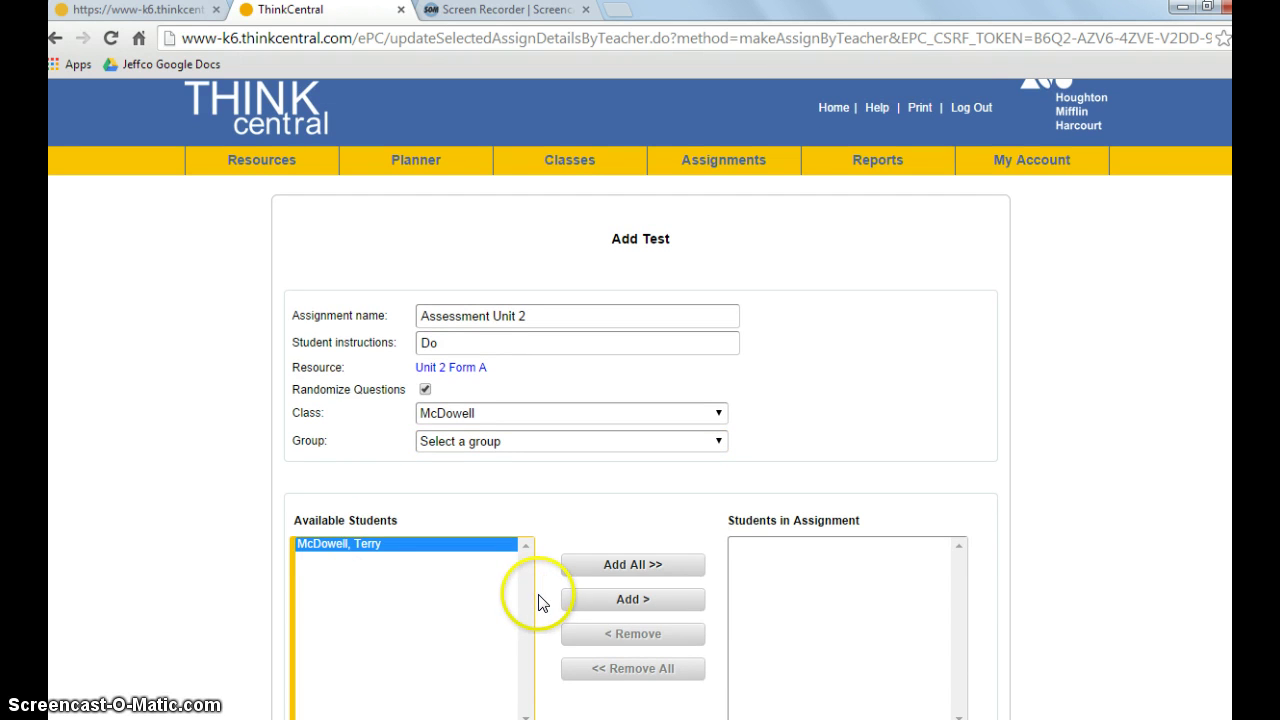
{"action": "left_click", "coordinate": [632, 601]}
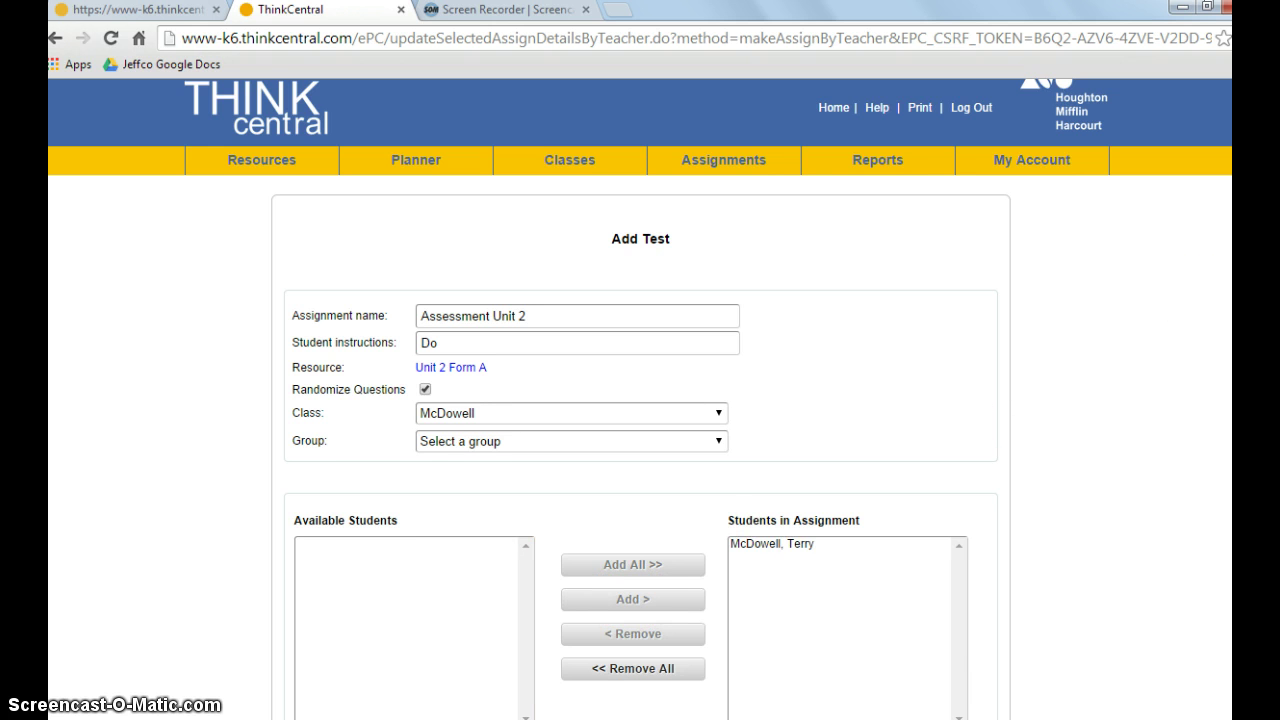
{"action": "scroll", "coordinate": [657, 277], "scroll_direction": "down", "scroll_amount": 5}
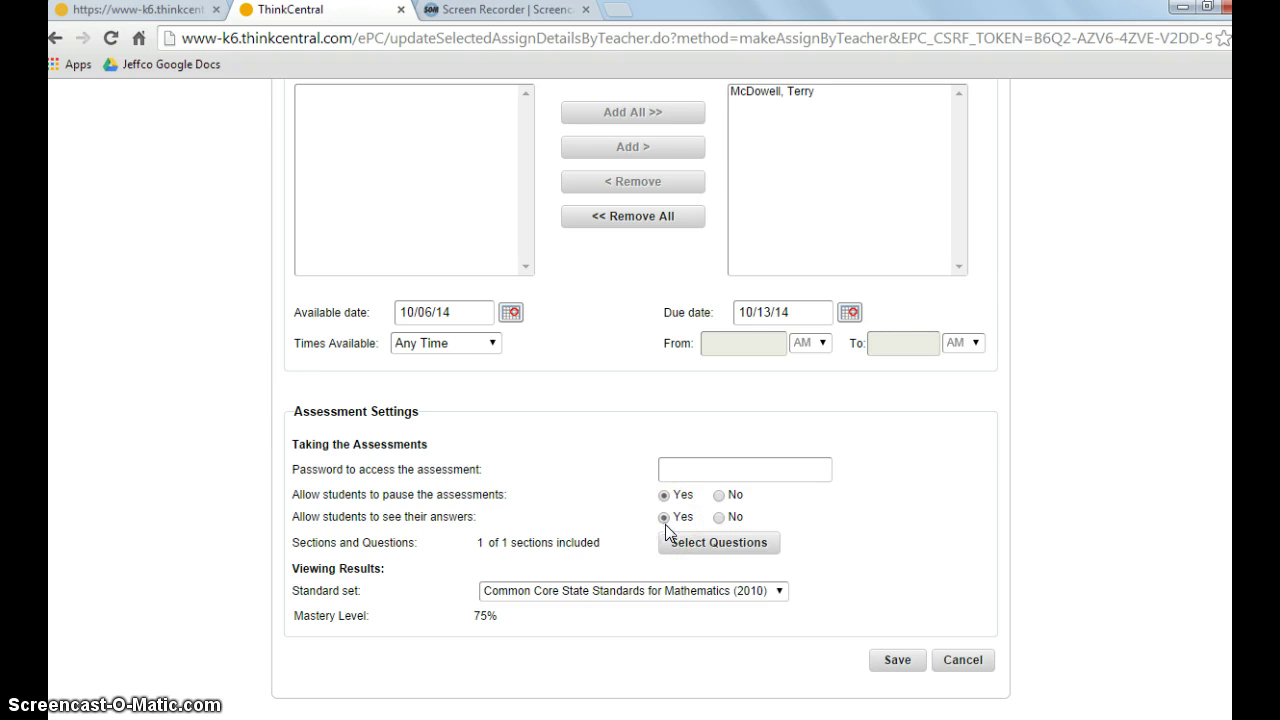
- Review the Unit 2 Form A questions, keeping all of them checked, and save the selection
{"action": "left_click", "coordinate": [696, 548]}
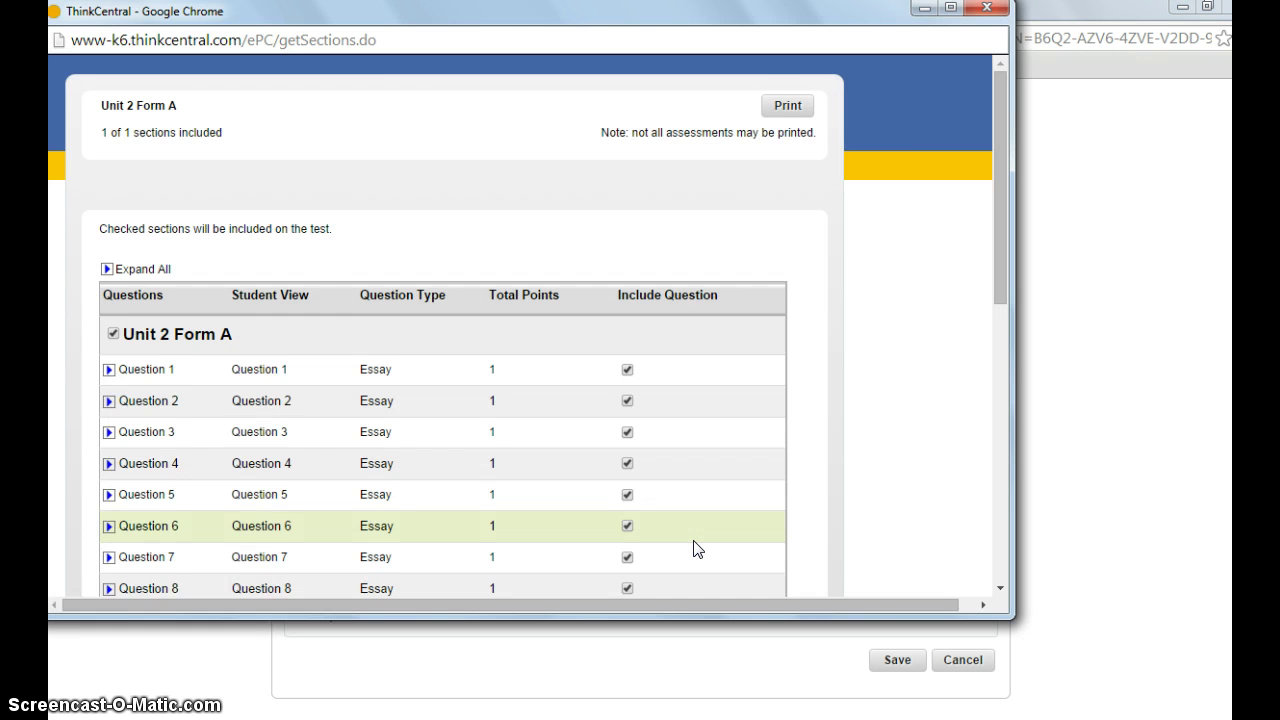
{"action": "left_click", "coordinate": [109, 370]}
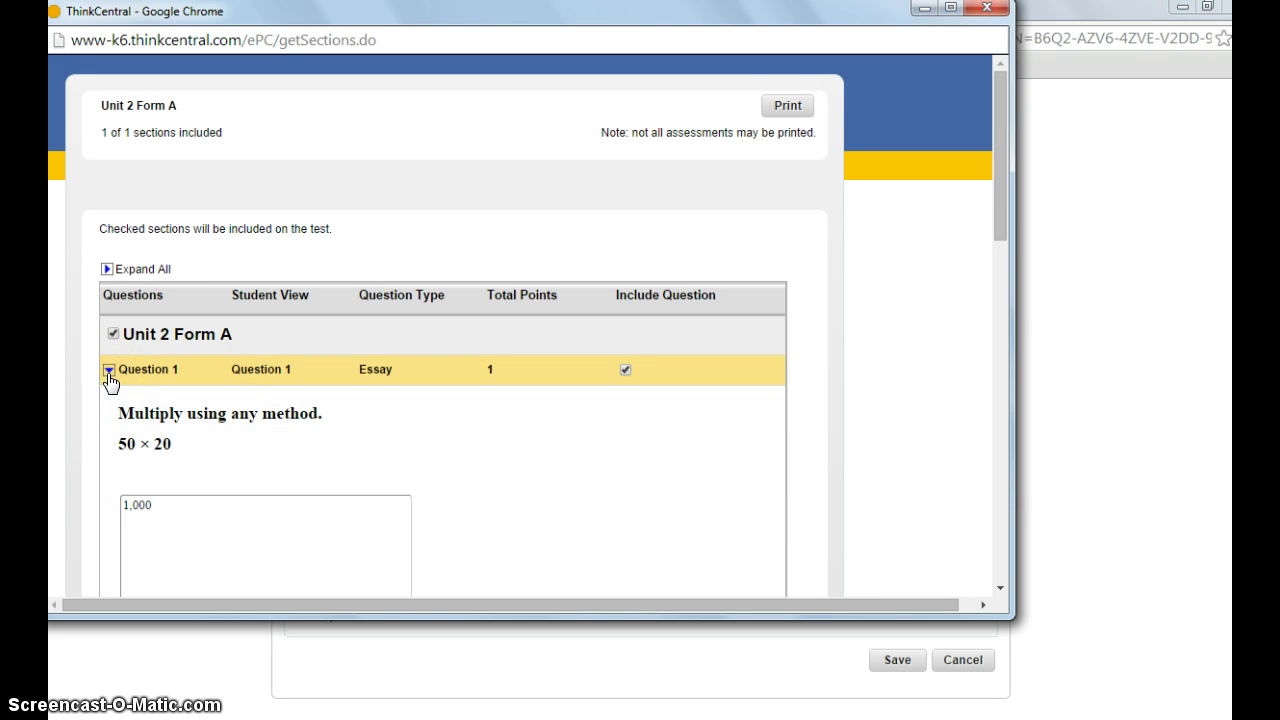
{"action": "left_click", "coordinate": [997, 214]}
{"action": "left_click_drag", "start_coordinate": [997, 214], "coordinate": [997, 252]}
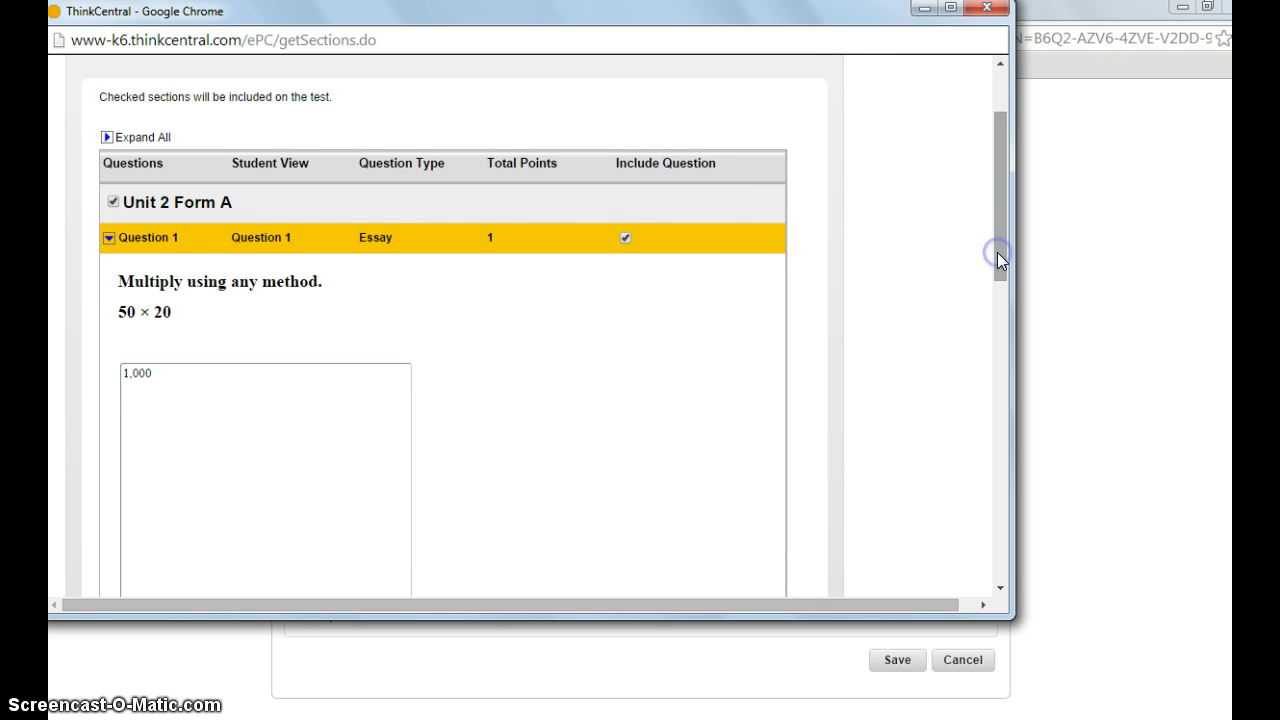
{"action": "left_click", "coordinate": [624, 238]}
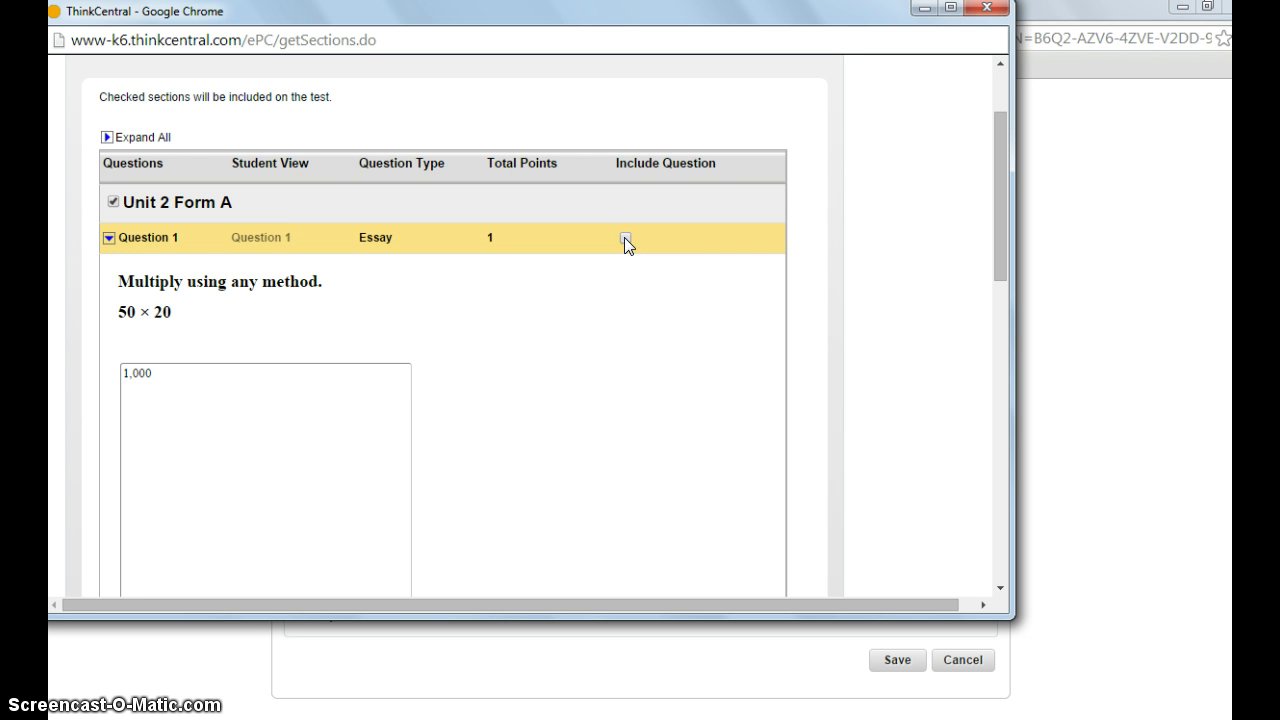
{"action": "left_click_drag", "start_coordinate": [996, 167], "coordinate": [995, 507]}
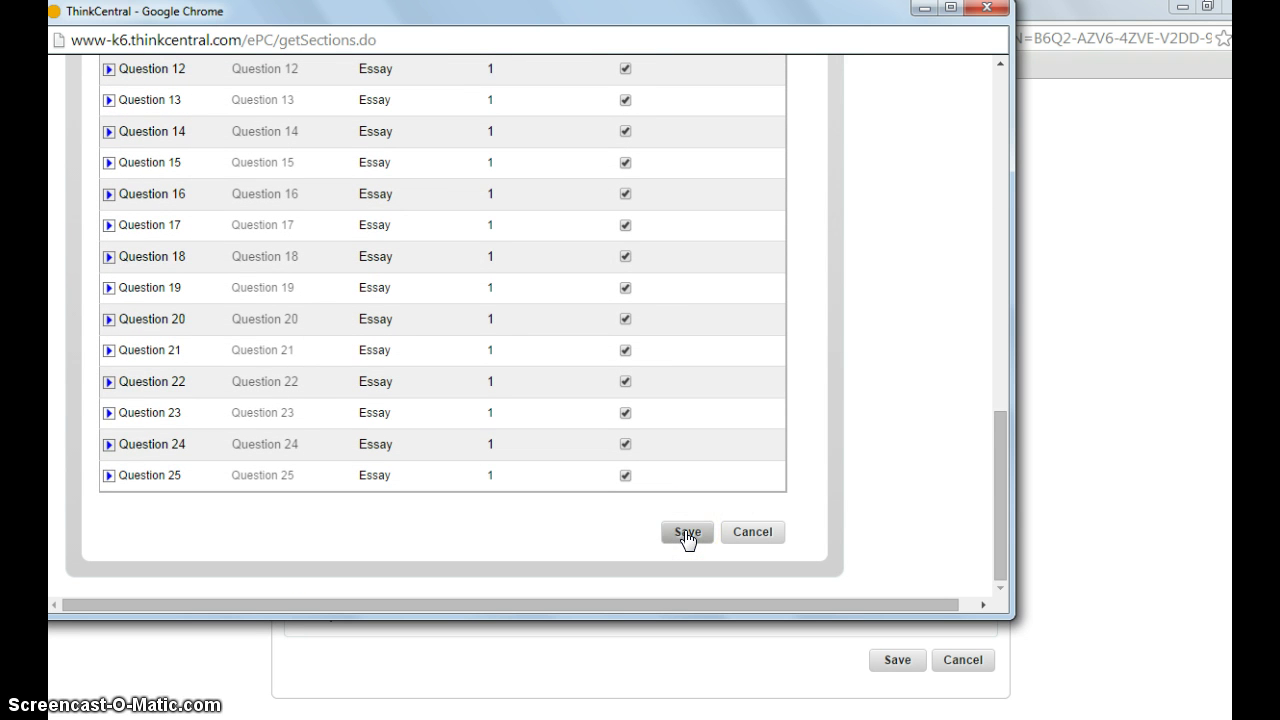
{"action": "left_click", "coordinate": [591, 505]}
{"action": "left_click", "coordinate": [179, 488]}
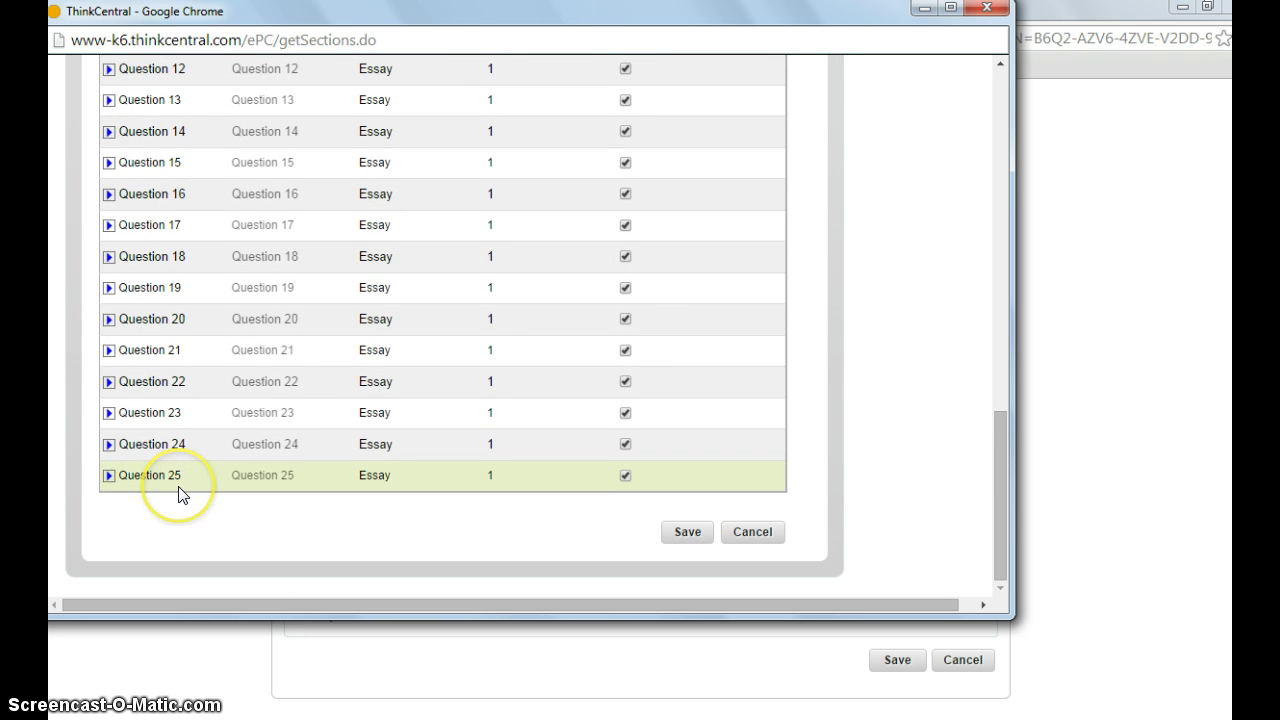
{"action": "left_click", "coordinate": [545, 573]}
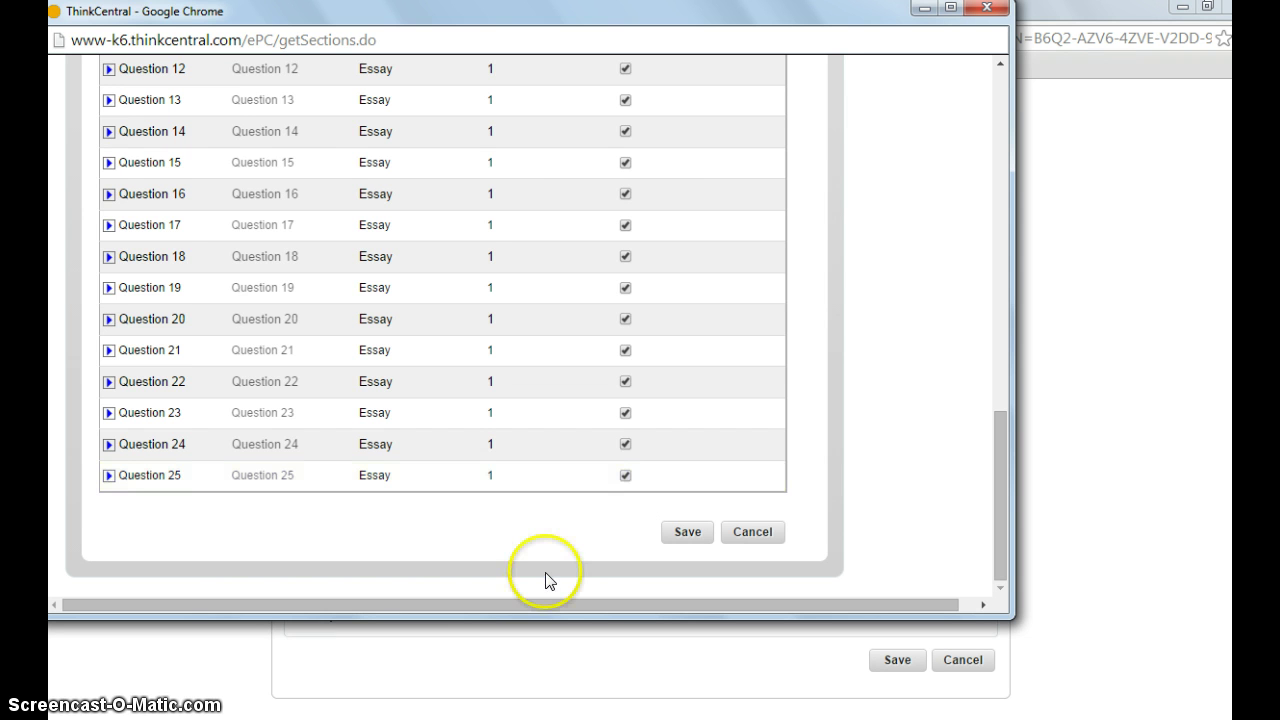
{"action": "left_click", "coordinate": [684, 533]}
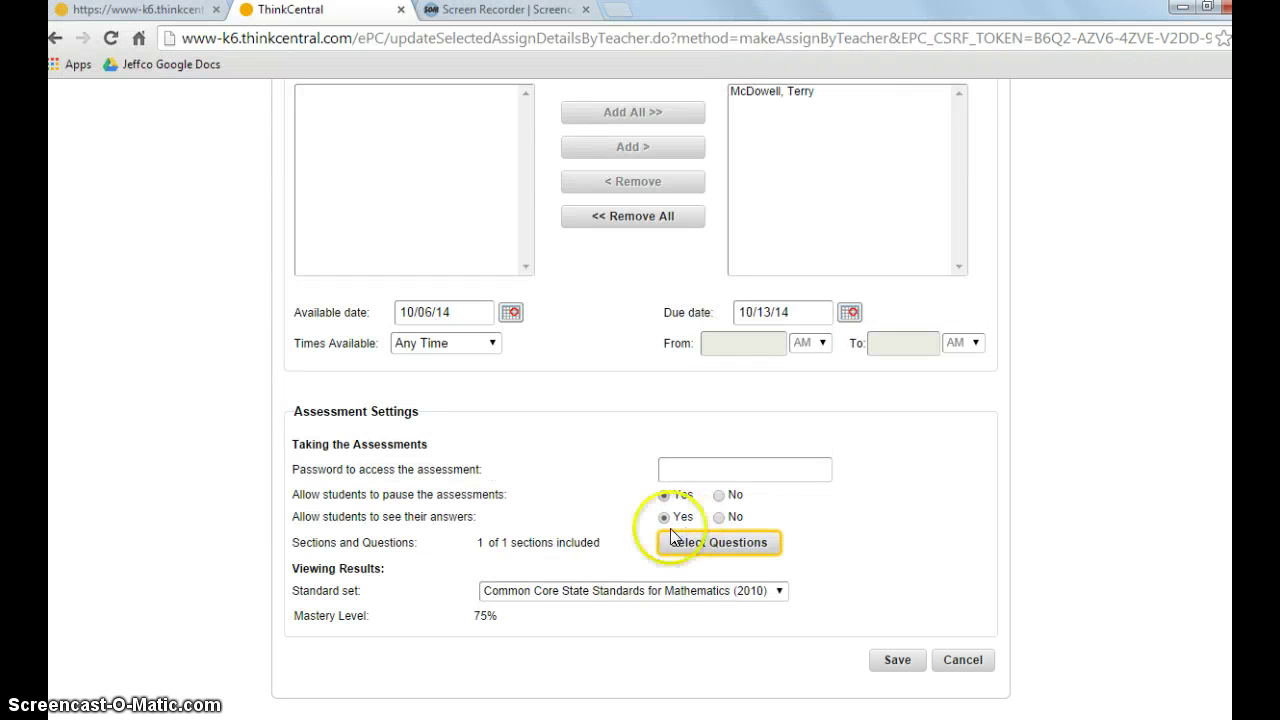
- Save and confirm the Assessment Unit 2 assignment, due 10/13/14 for one student
{"action": "left_click", "coordinate": [897, 662]}
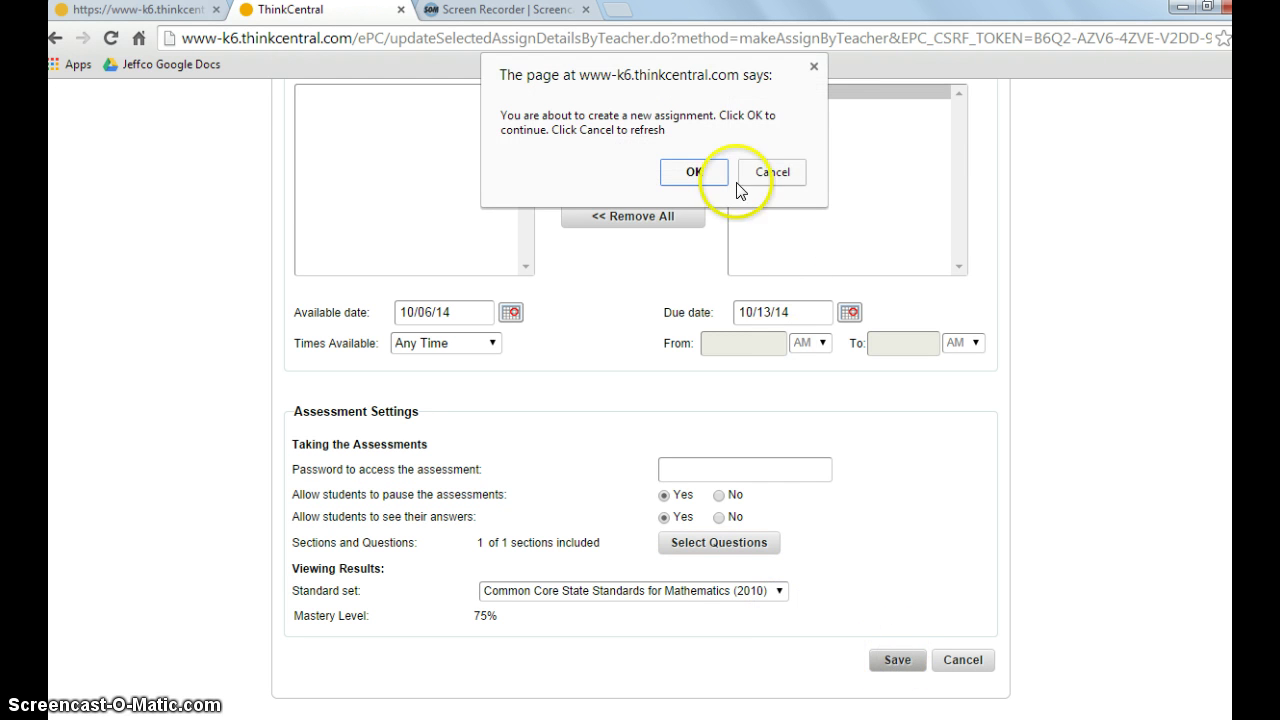
{"action": "left_click", "coordinate": [694, 170]}
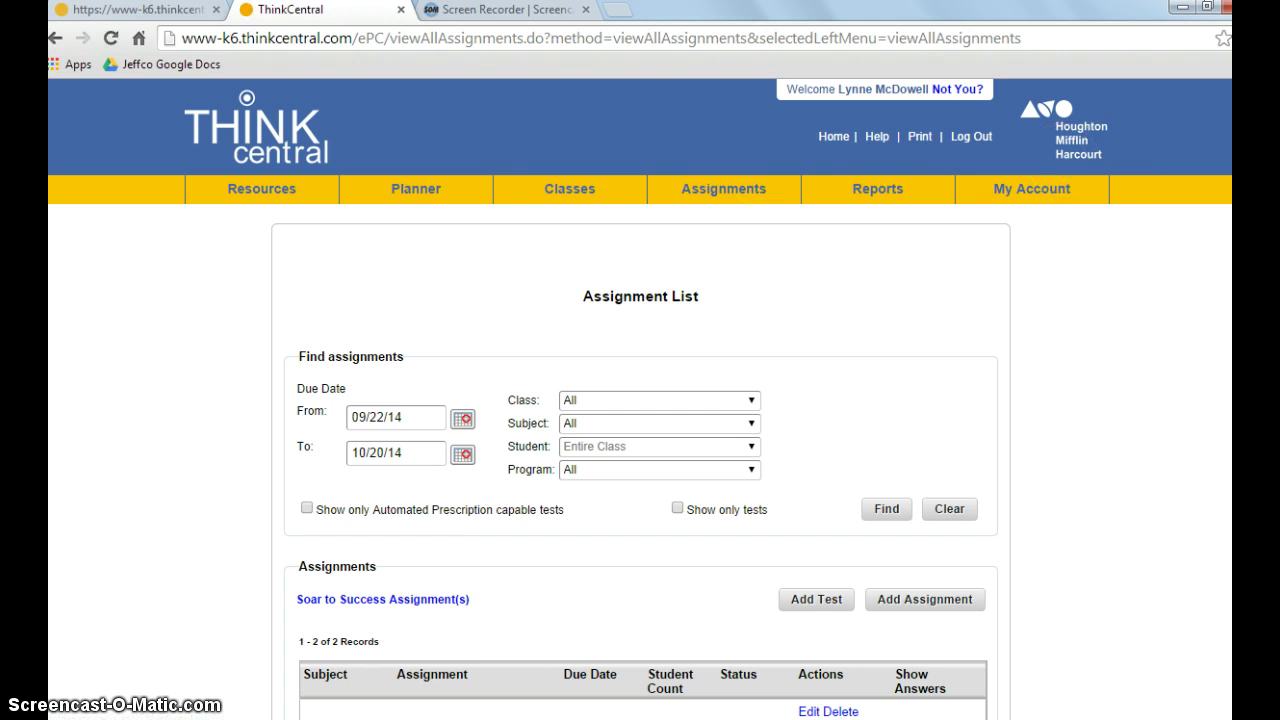
{"action": "scroll", "coordinate": [810, 224], "scroll_direction": "down", "scroll_amount": 3}
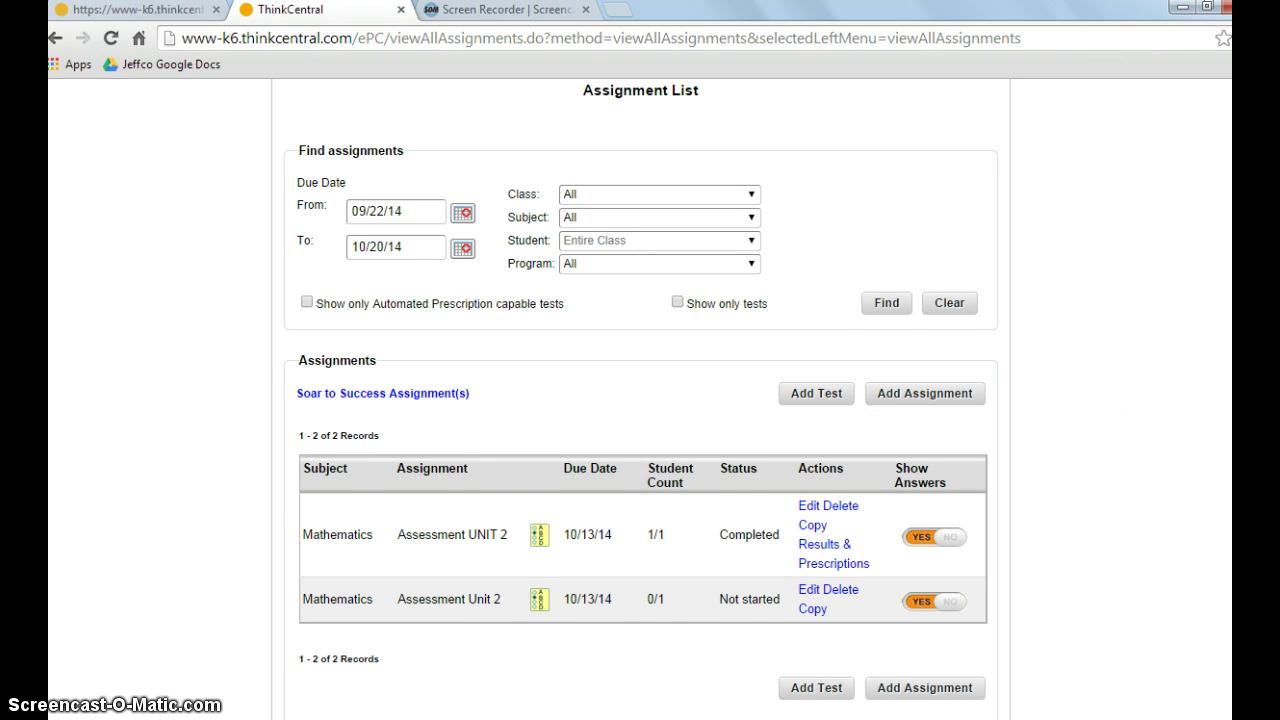
{"action": "scroll", "coordinate": [1225, 215], "scroll_direction": "up", "scroll_amount": 3}
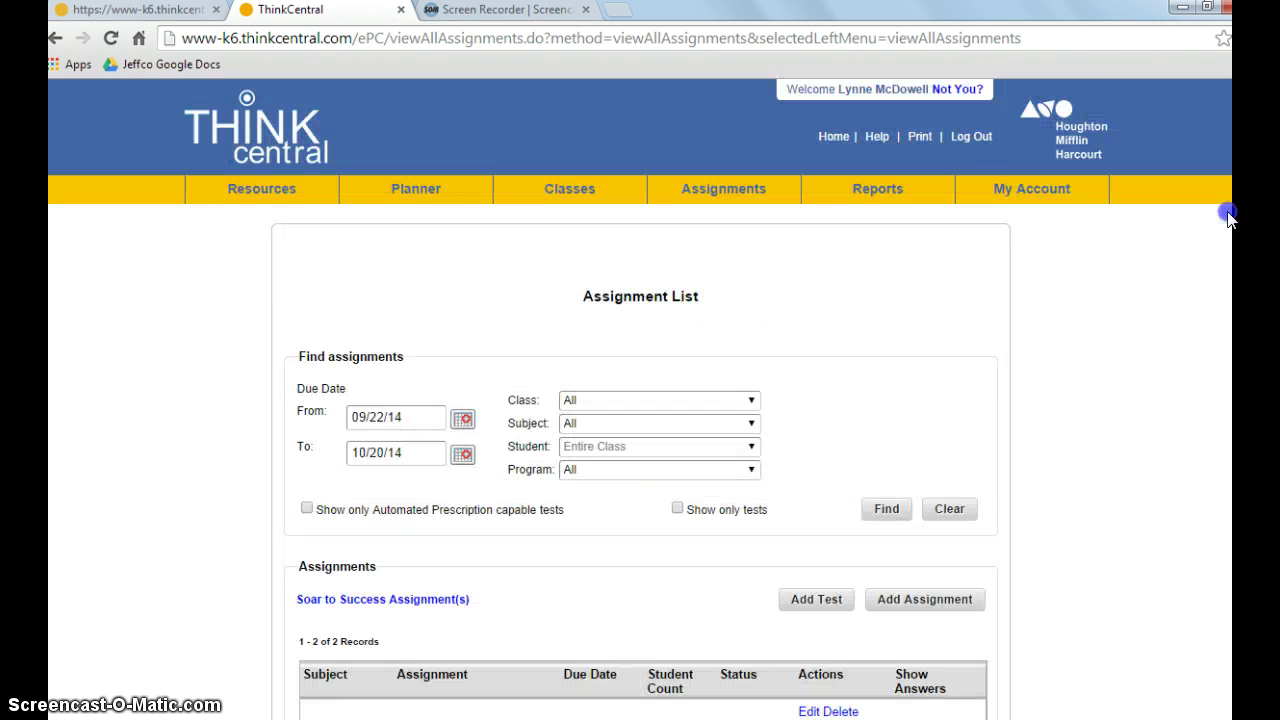
- Log out of the teacher account and log in with the student's user name and password
{"action": "left_click", "coordinate": [970, 136]}
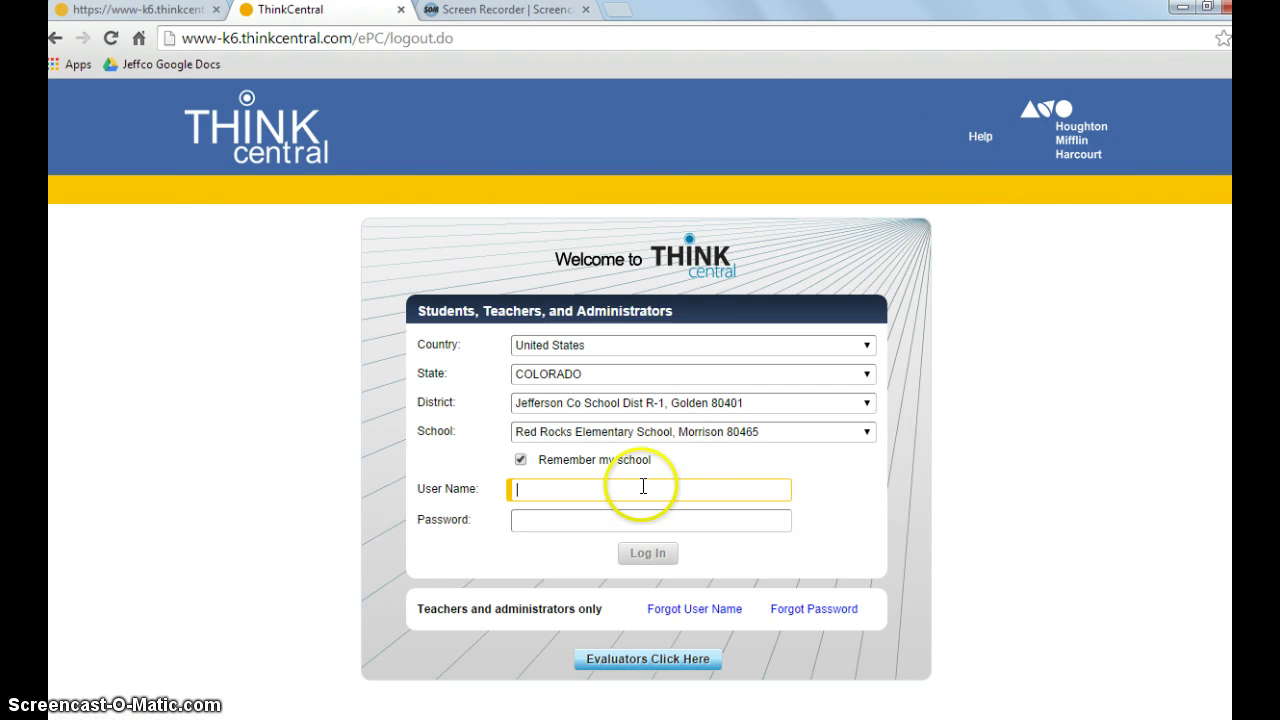
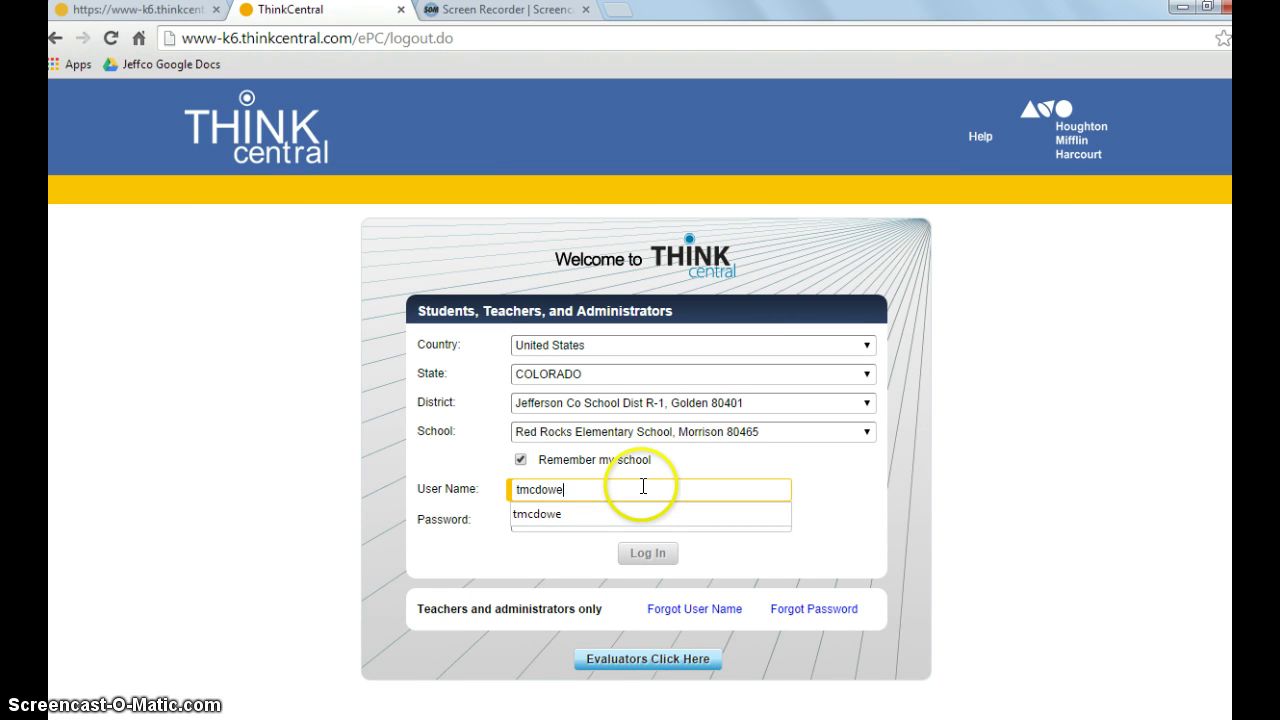
{"action": "key", "text": "Tab"}
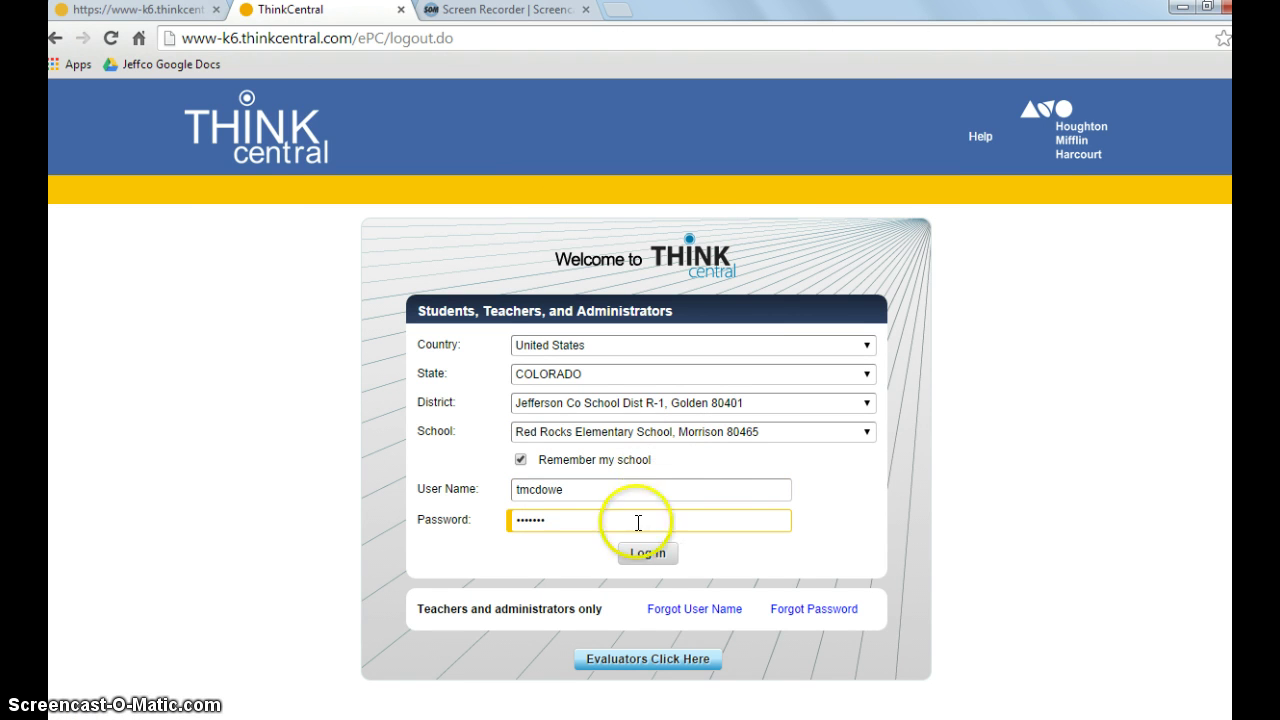
{"action": "left_click", "coordinate": [647, 553]}
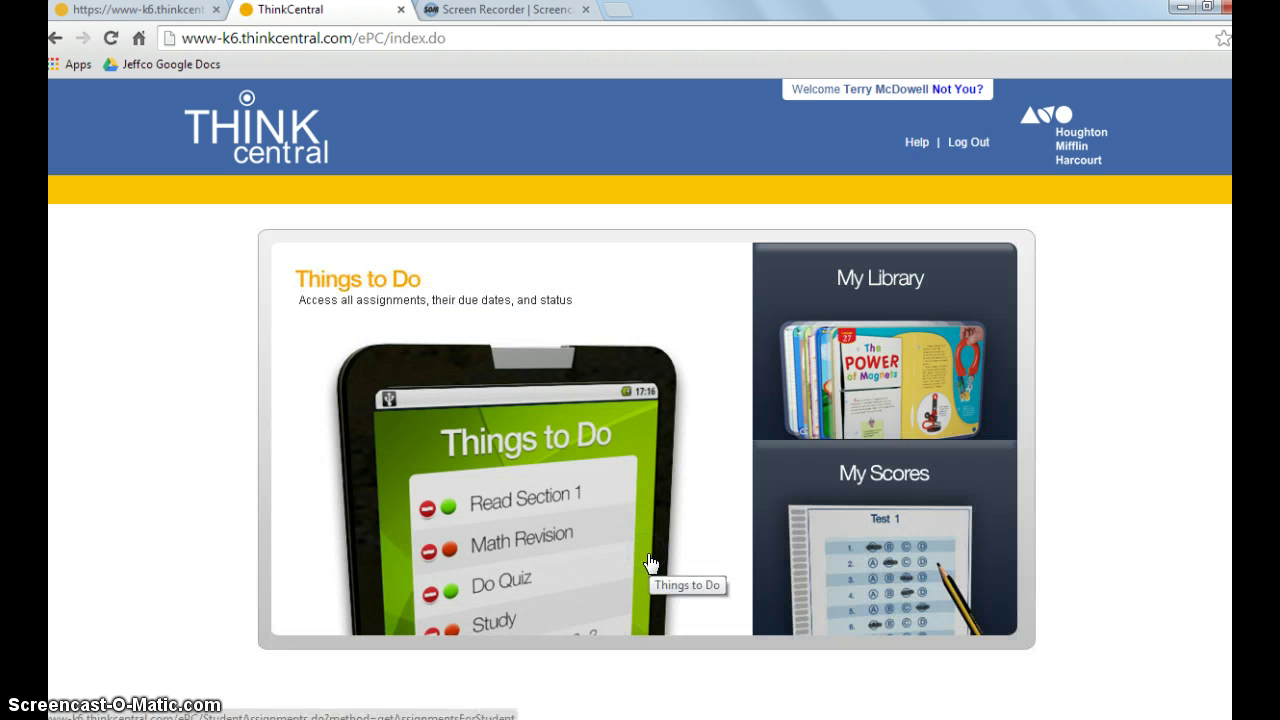
- From the student's Things to Do list, open Assessment Unit 2 and launch the Unit 2 Form A test
{"action": "left_click", "coordinate": [521, 479]}
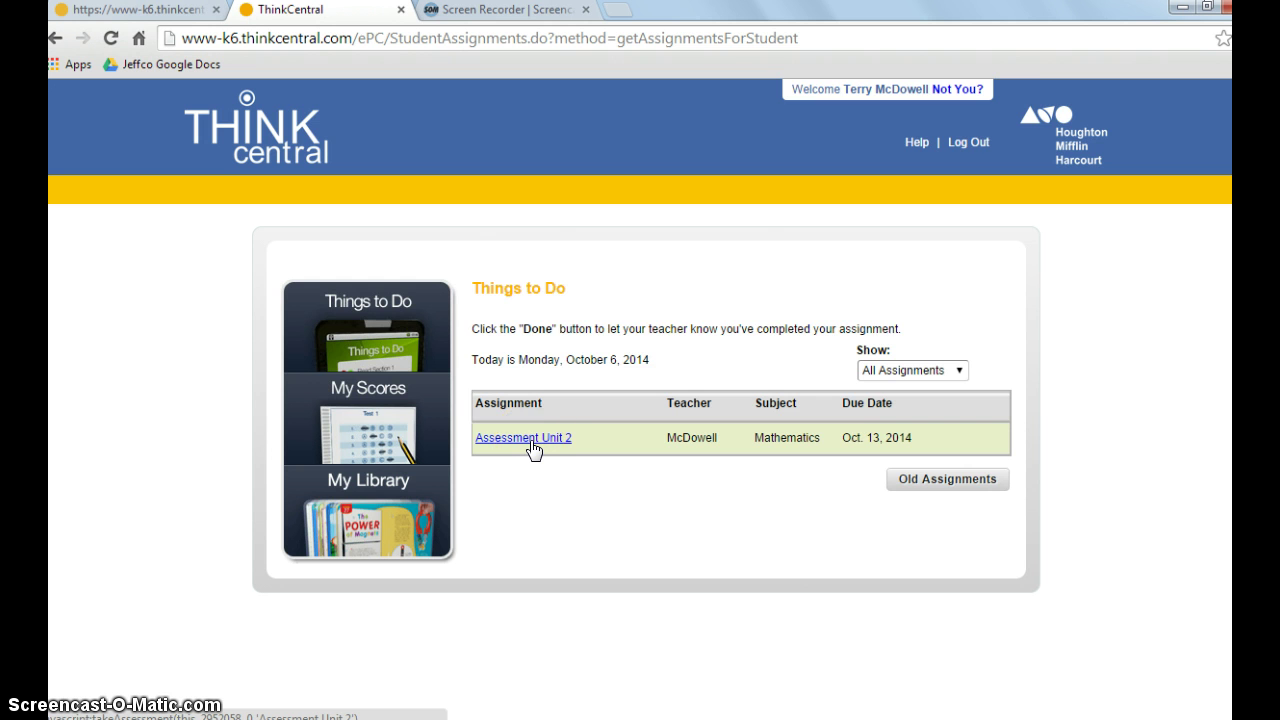
{"action": "left_click", "coordinate": [530, 440]}
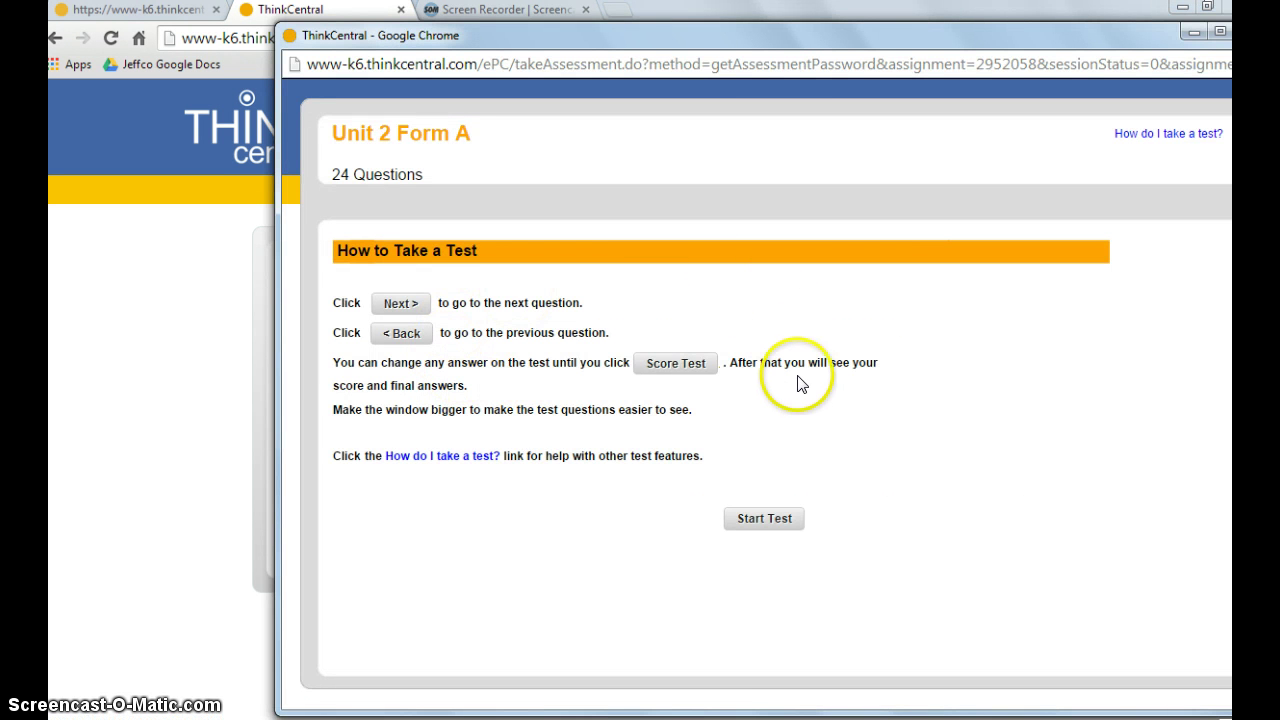
{"action": "left_click", "coordinate": [770, 520]}
- Begin Question 1, cancel quitting, then pause the Unit 2 Form A test and confirm with OK
{"action": "left_click", "coordinate": [520, 497]}
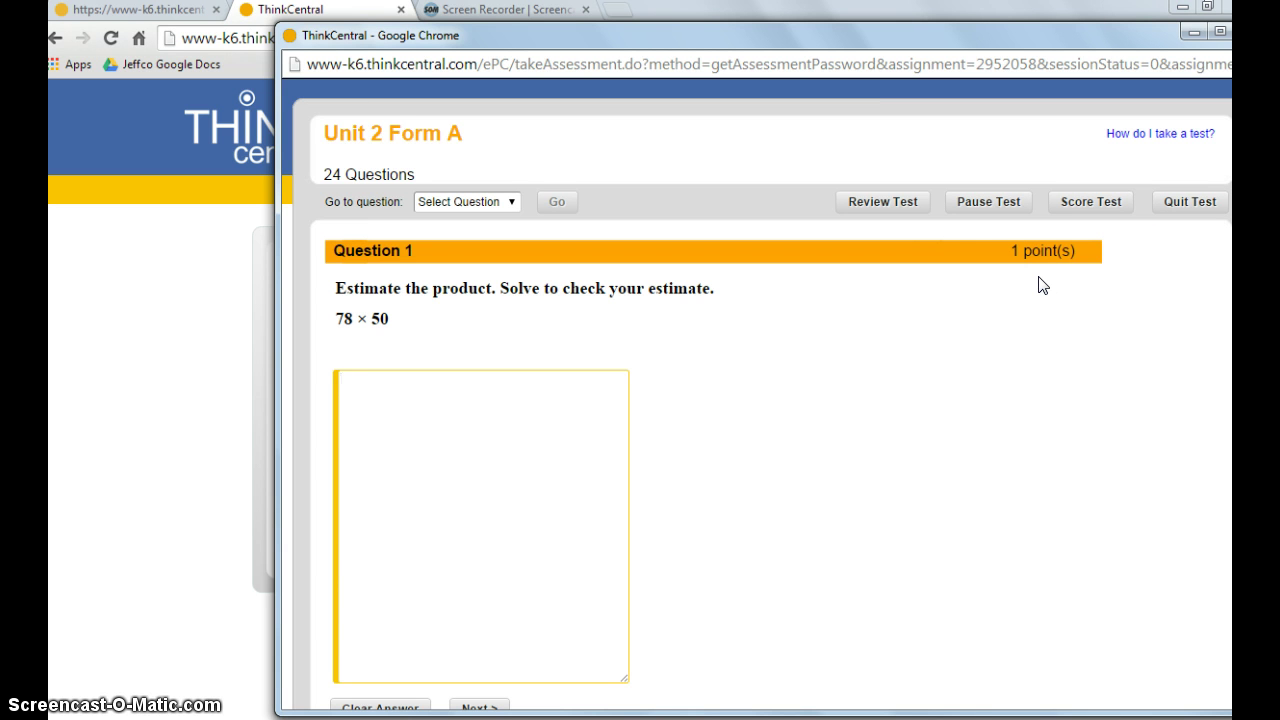
{"action": "left_click", "coordinate": [1192, 203]}
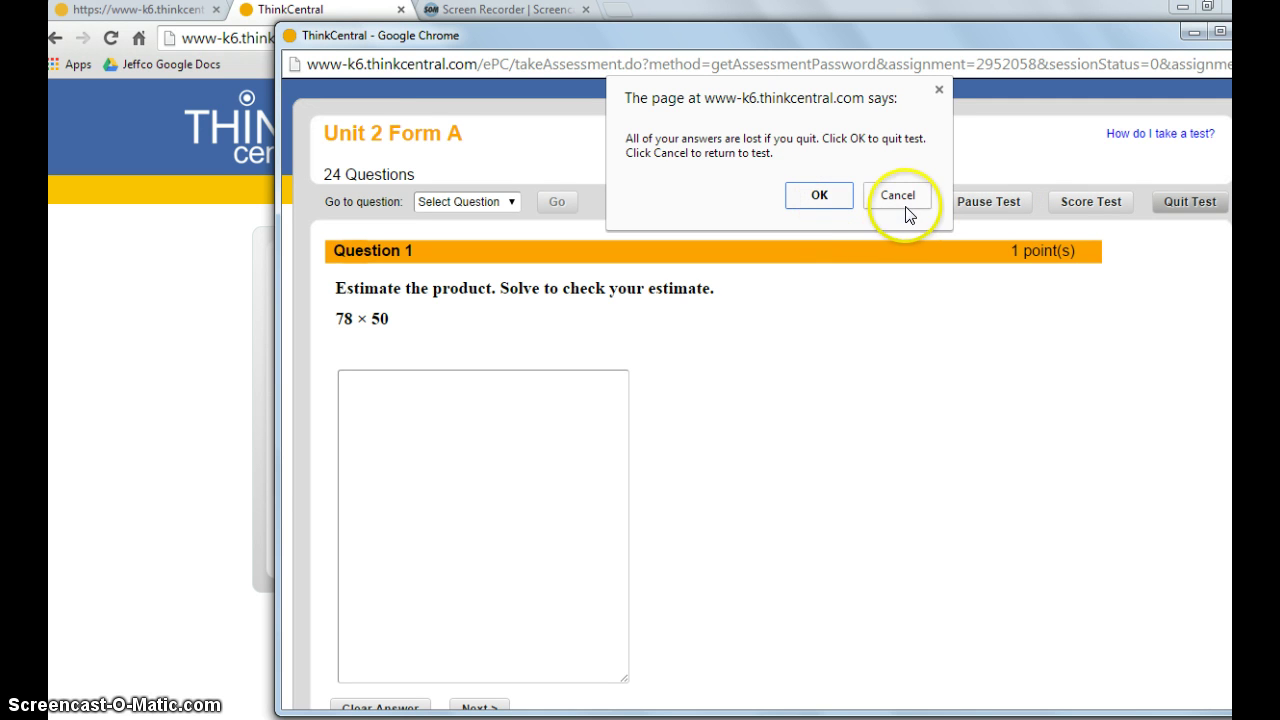
{"action": "left_click", "coordinate": [905, 210]}
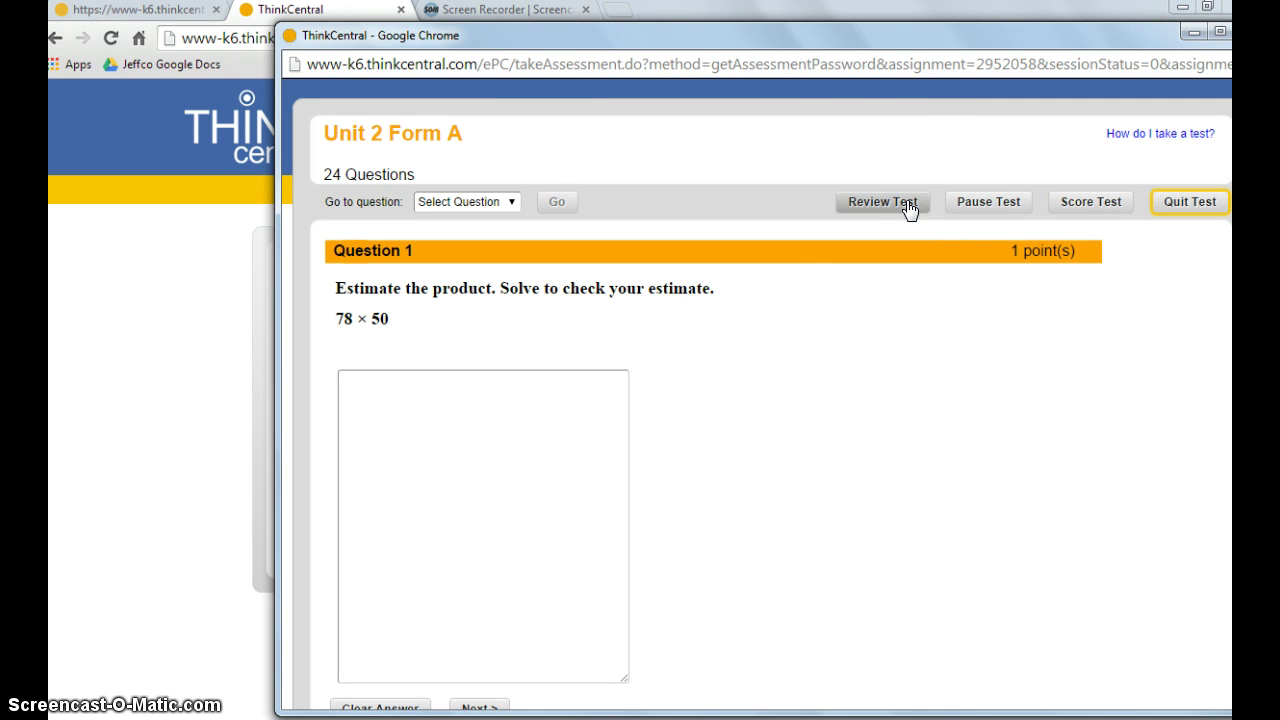
{"action": "left_click", "coordinate": [980, 202]}
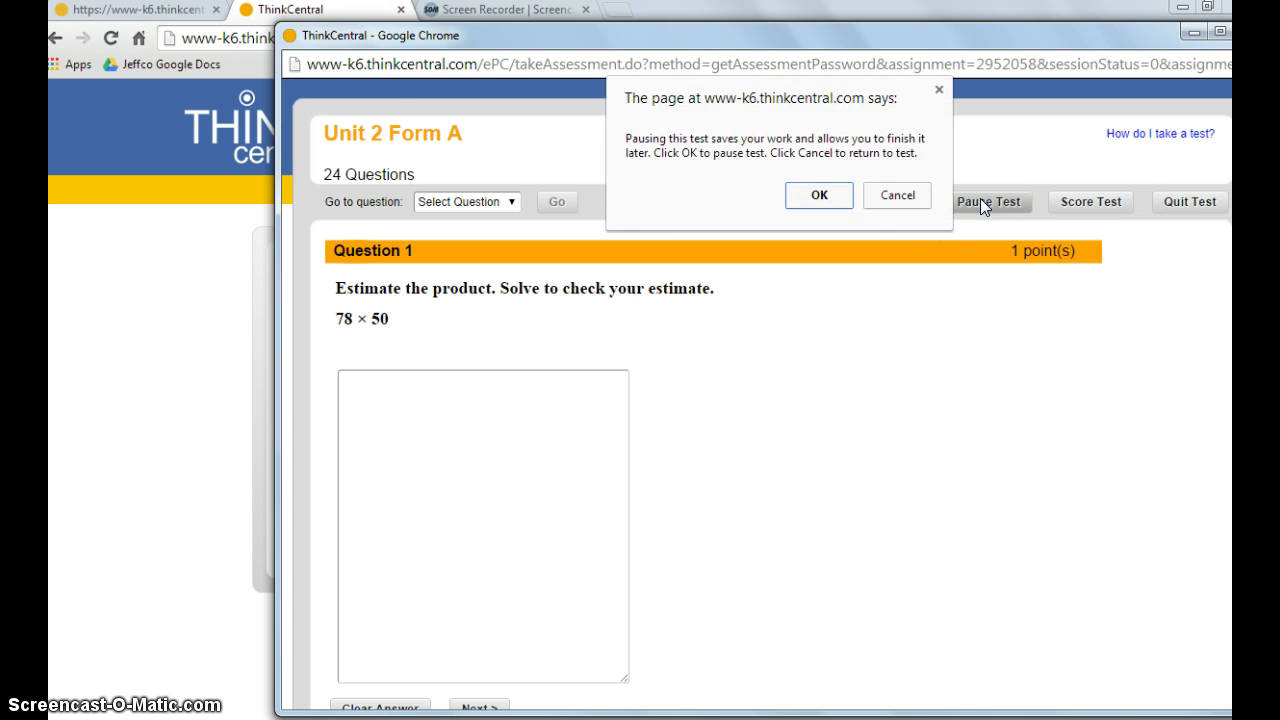
{"action": "left_click", "coordinate": [826, 195]}
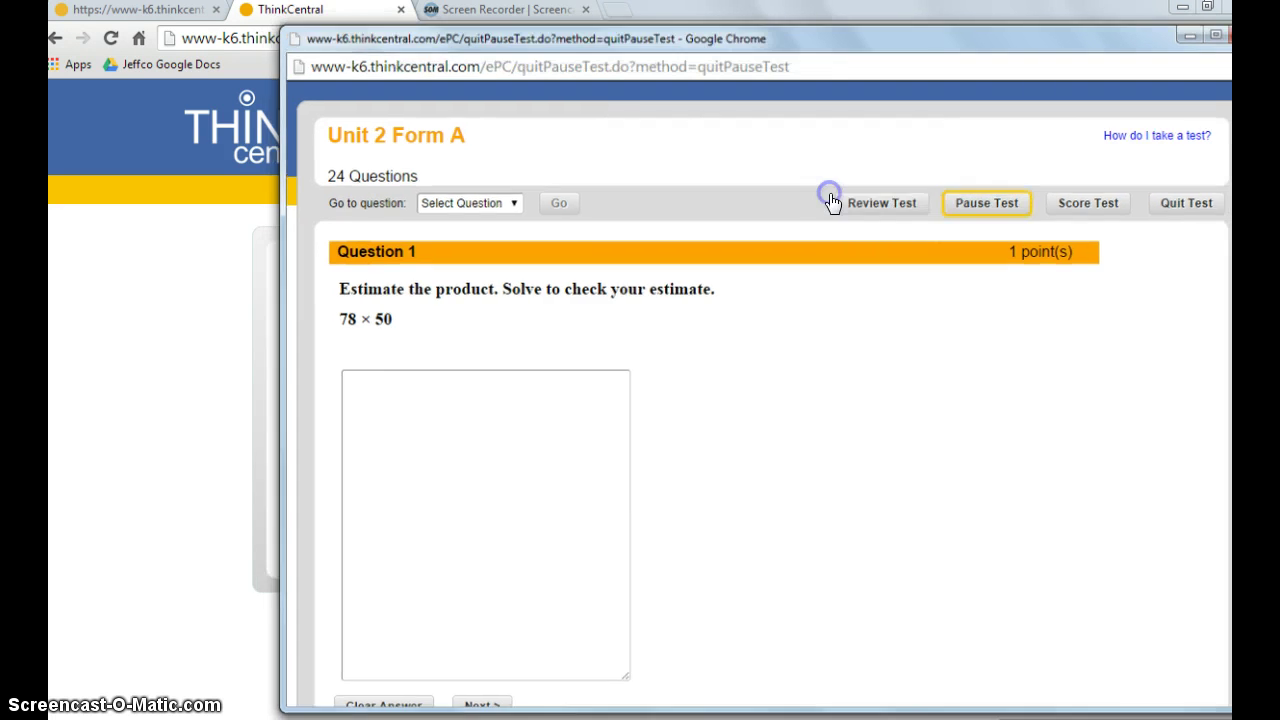